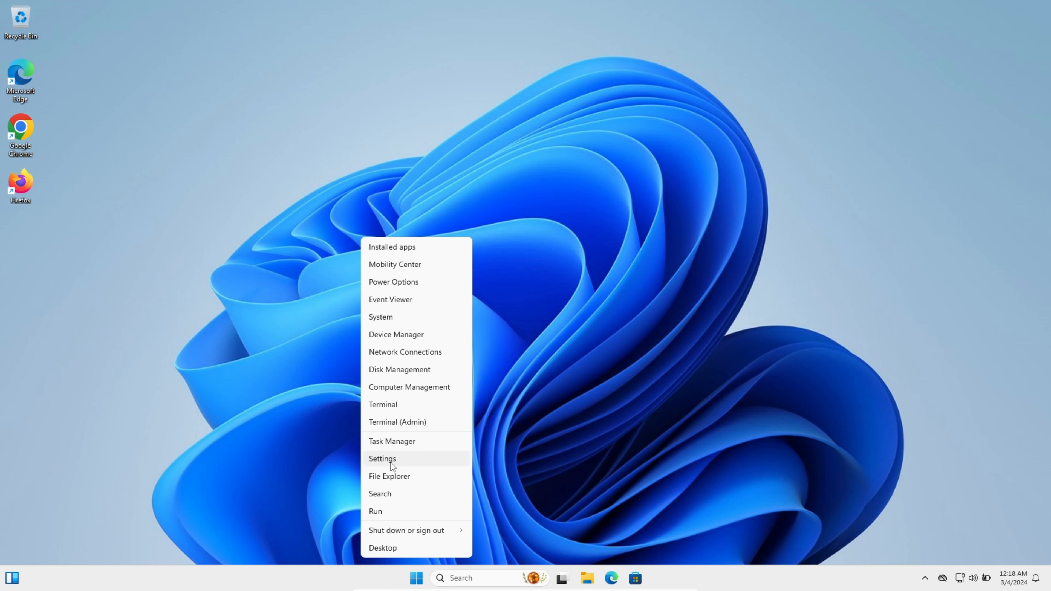
Step: Open the Virus & threat protection settings of Windows Security from the Privacy & security settings
{"action": "left_click", "coordinate": [392, 463]}
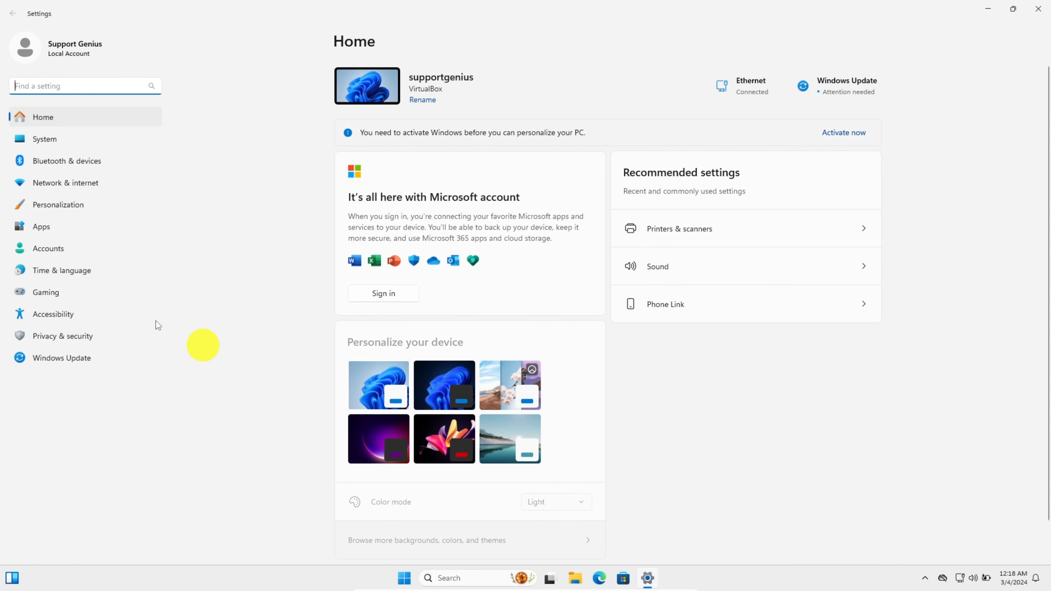
{"action": "left_click", "coordinate": [69, 336]}
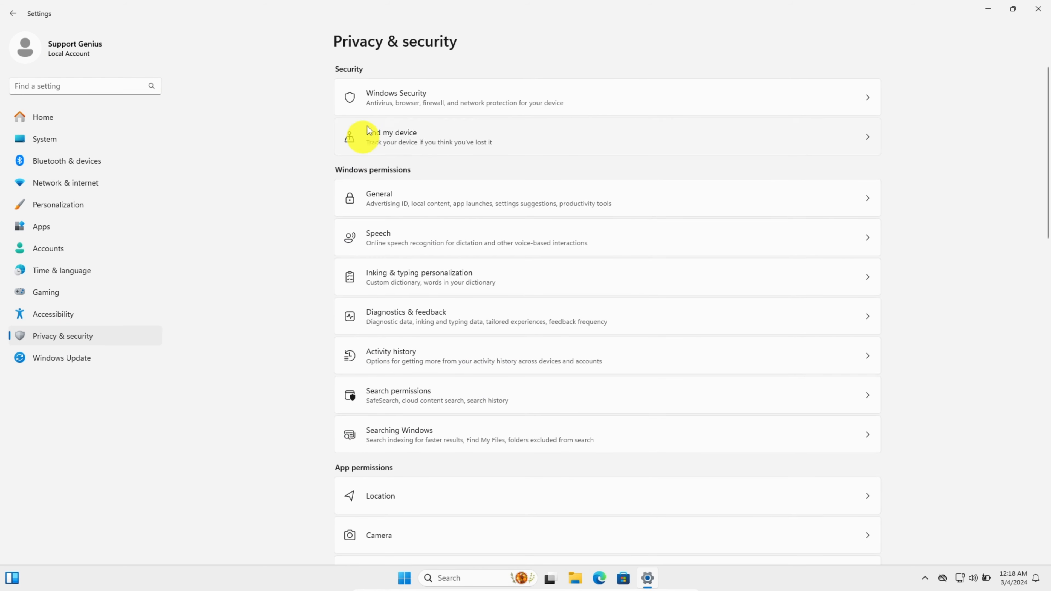
{"action": "left_click", "coordinate": [390, 103]}
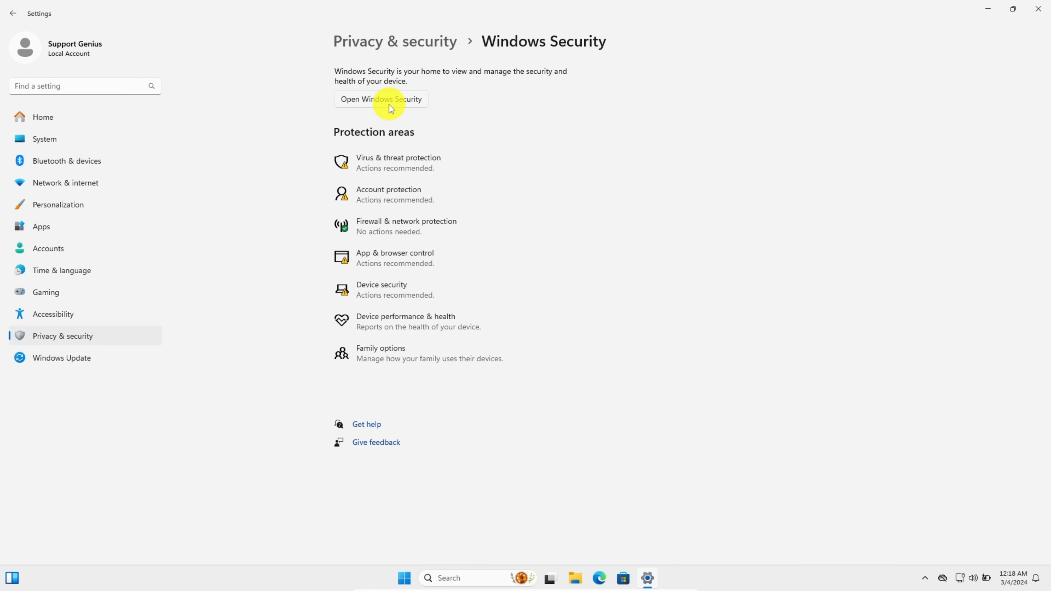
{"action": "left_click", "coordinate": [380, 168]}
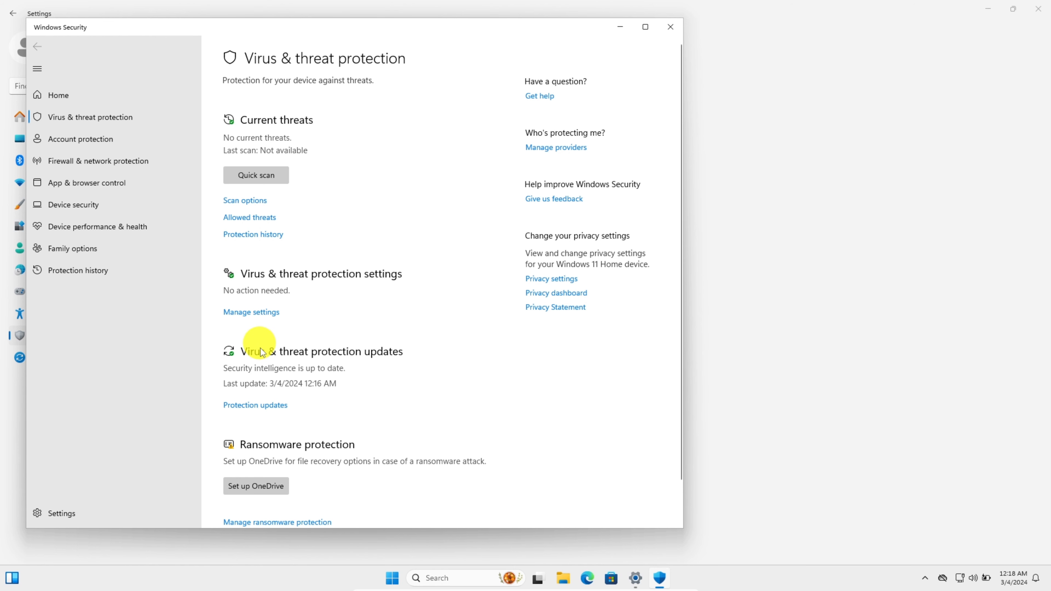
{"action": "left_click", "coordinate": [250, 314]}
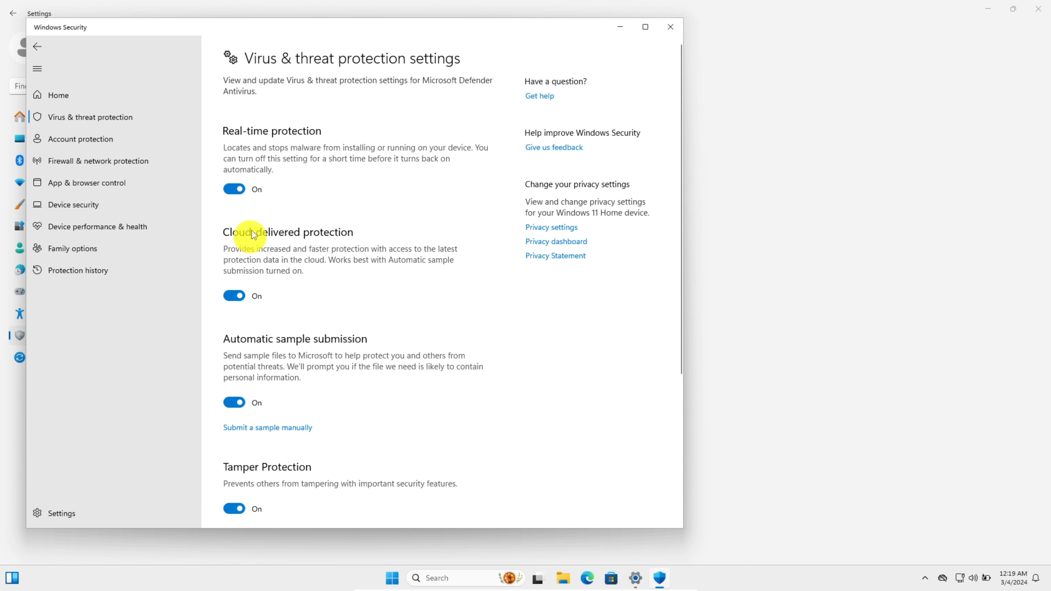
Step: Turn off Real-time protection, Cloud-delivered protection, Automatic sample submission and Tamper Protection, allowing the changes, and close Windows Security and Settings
{"action": "left_click", "coordinate": [240, 196]}
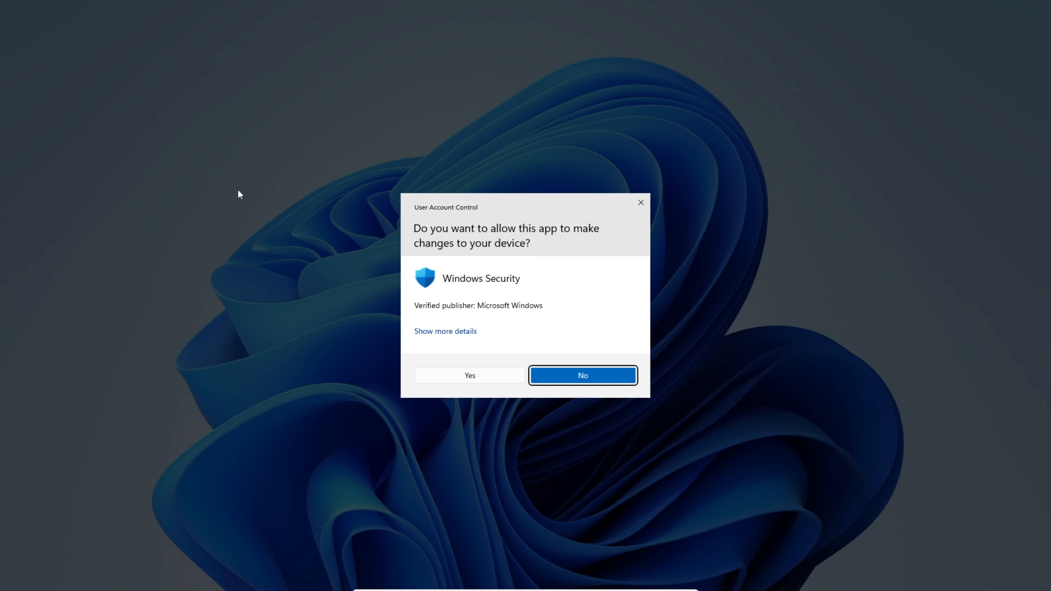
{"action": "left_click", "coordinate": [437, 376]}
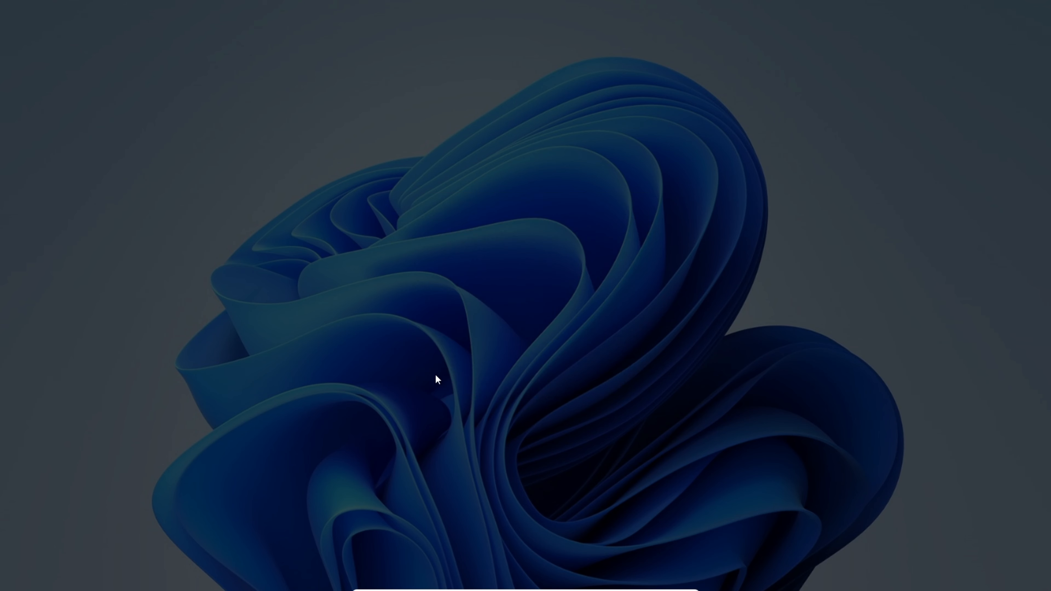
{"action": "left_click", "coordinate": [234, 313]}
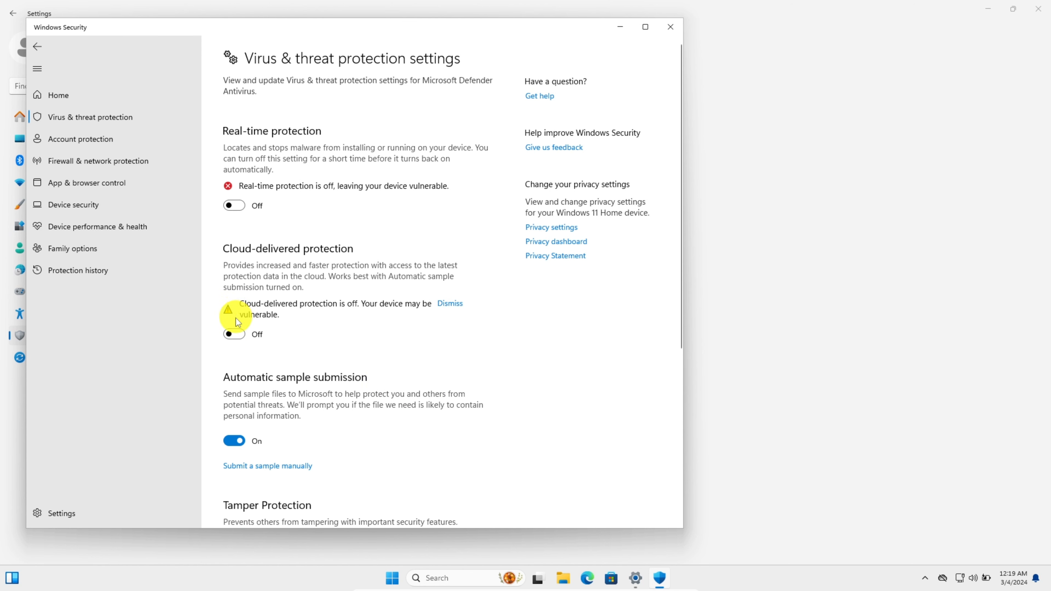
{"action": "left_click", "coordinate": [235, 441]}
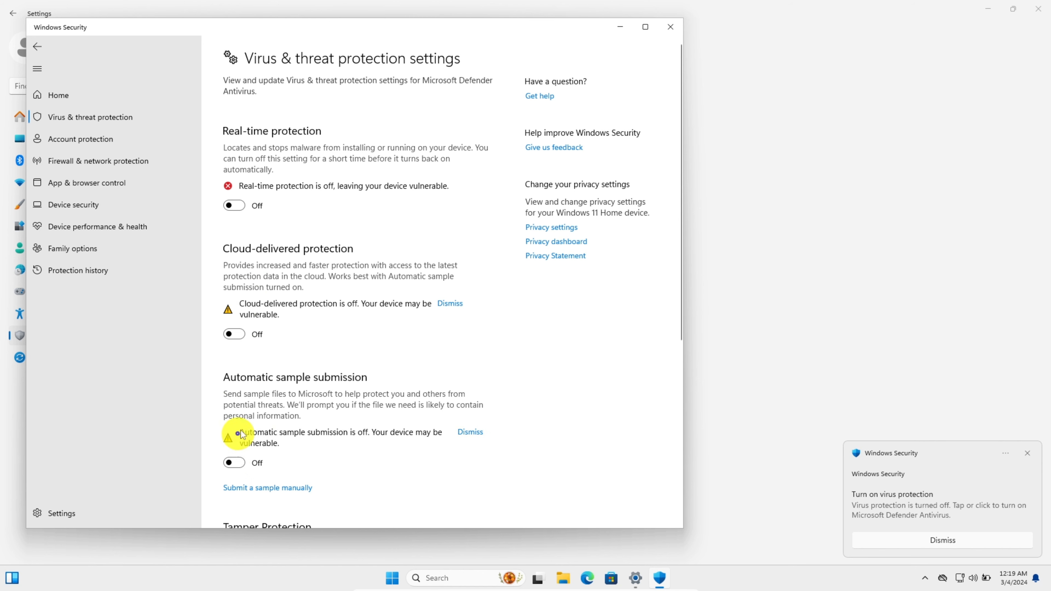
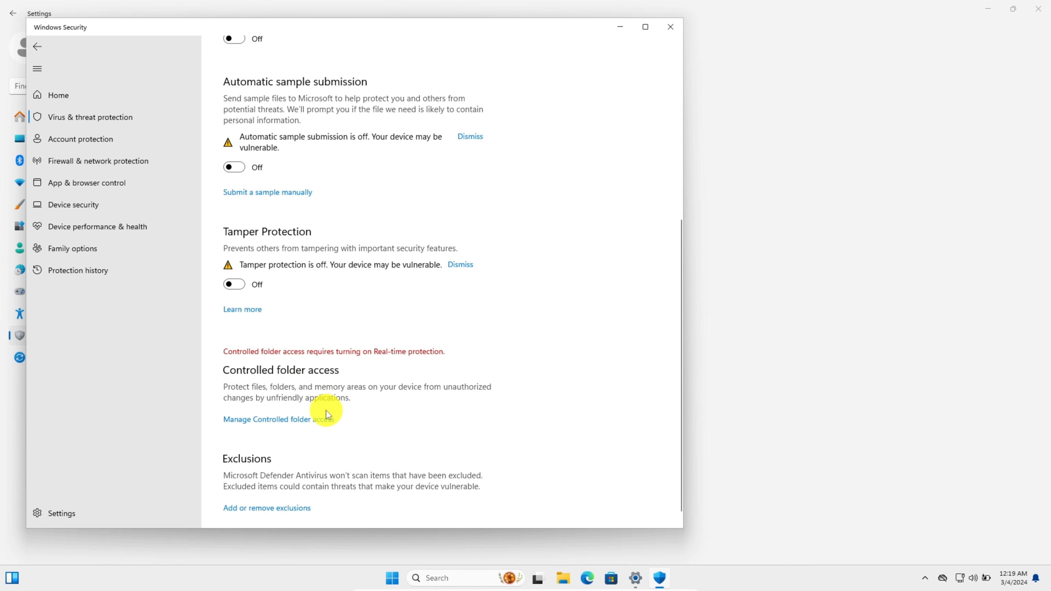
{"action": "scroll", "coordinate": [326, 411], "scroll_direction": "up", "scroll_amount": 5}
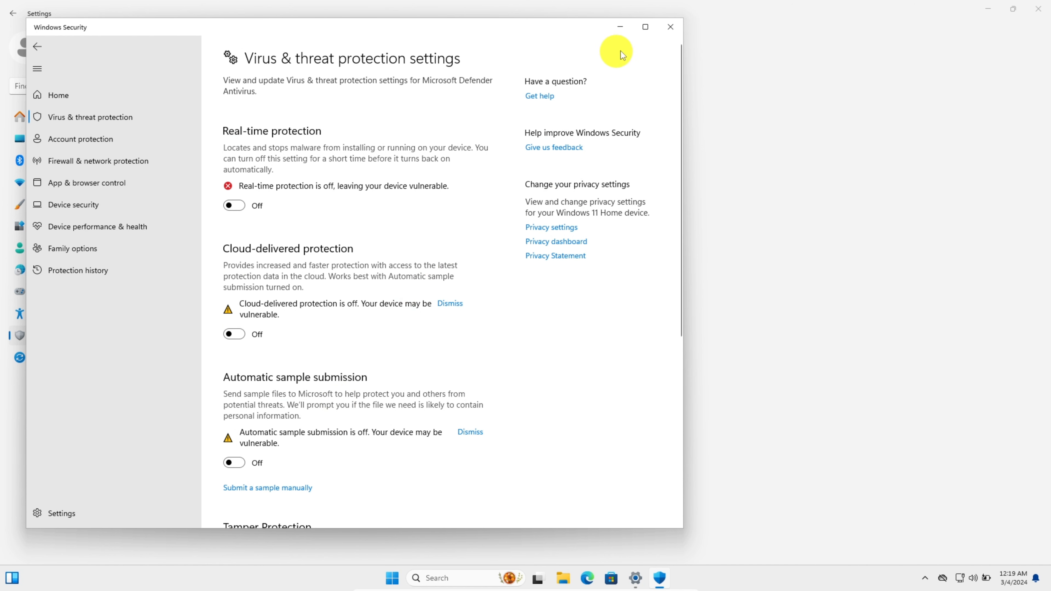
{"action": "left_click", "coordinate": [674, 30]}
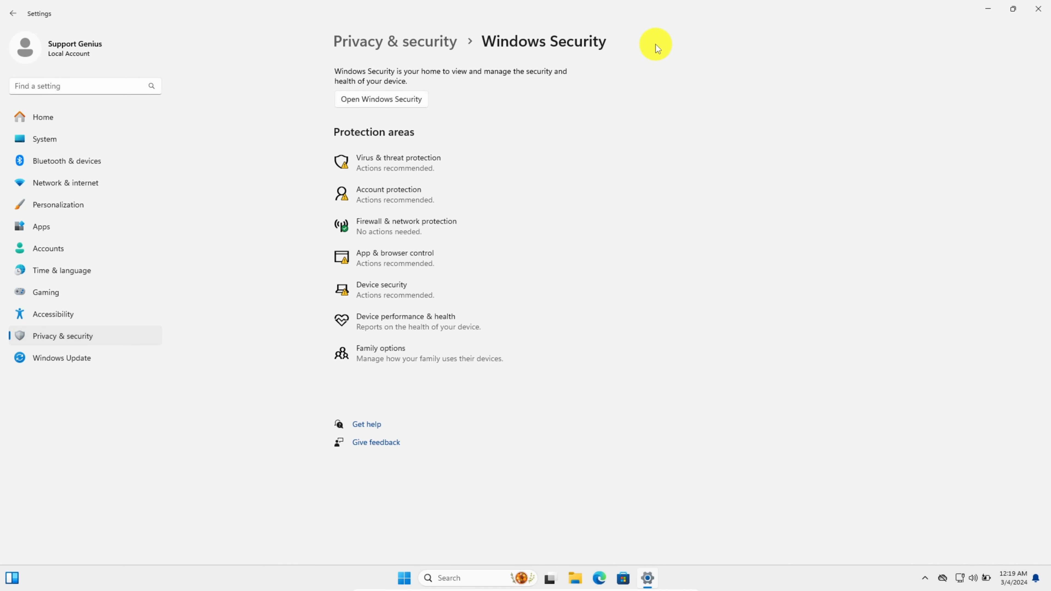
{"action": "left_click", "coordinate": [1039, 9]}
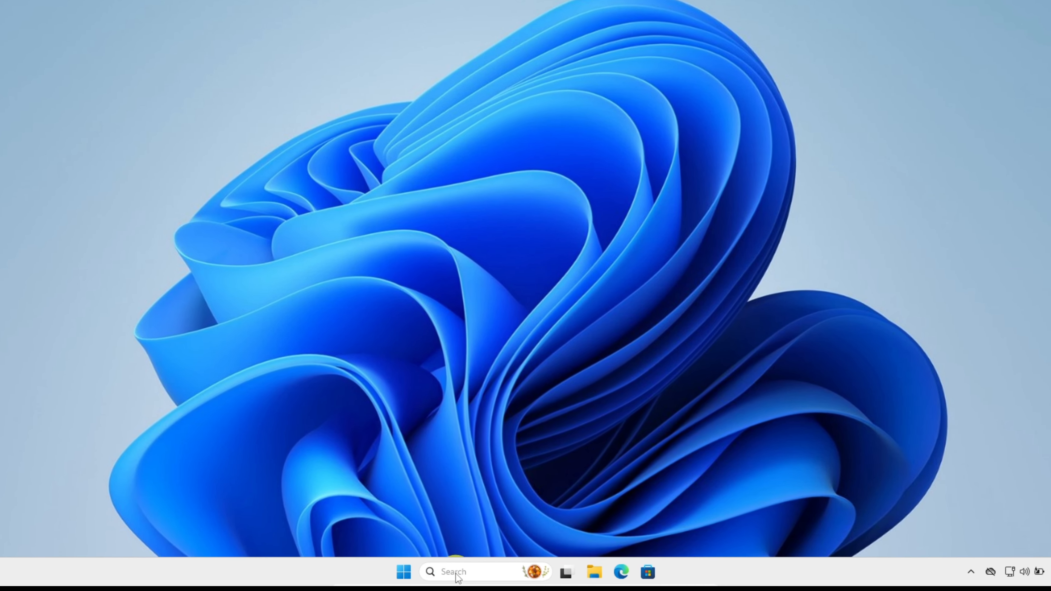
Step: Search Windows for msconfig and open System Configuration
{"action": "left_click", "coordinate": [463, 578]}
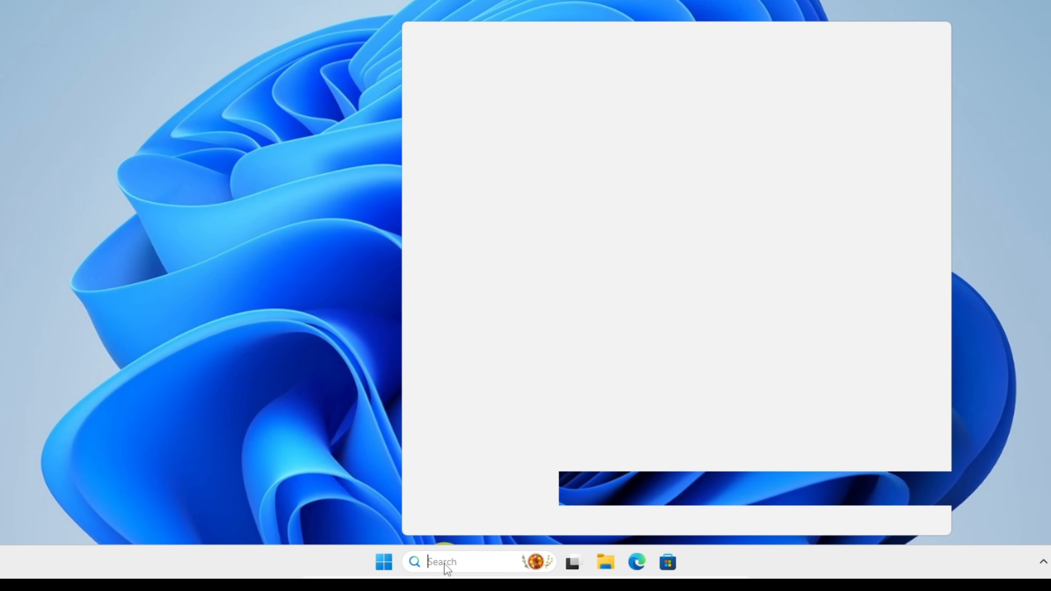
{"action": "type", "text": "msdonfig"}
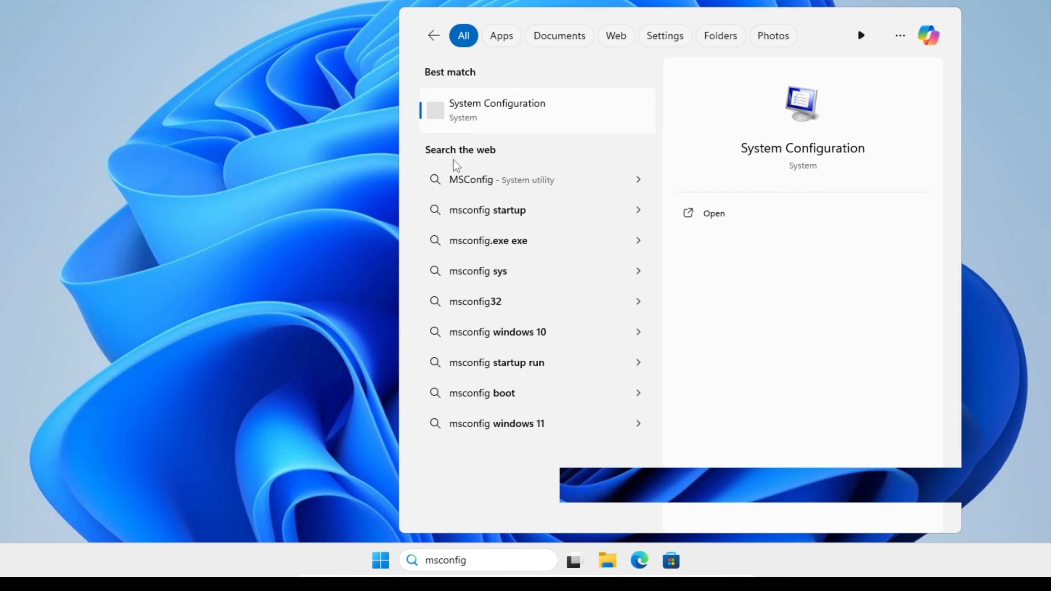
{"action": "left_click", "coordinate": [469, 111]}
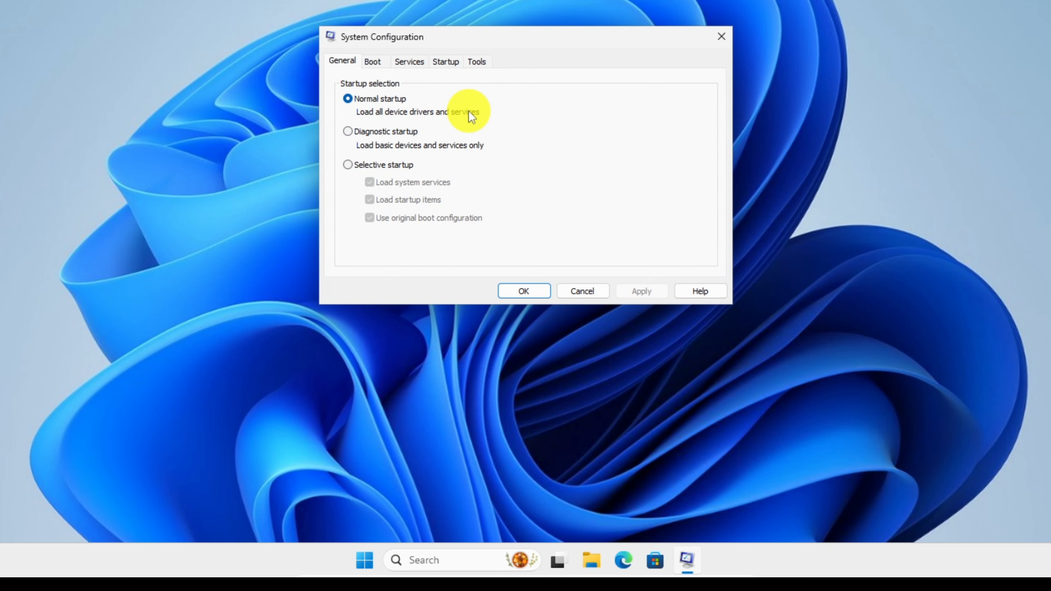
Step: Enable Safe boot with the Minimal option in the boot options and restart the computer
{"action": "left_click", "coordinate": [372, 63]}
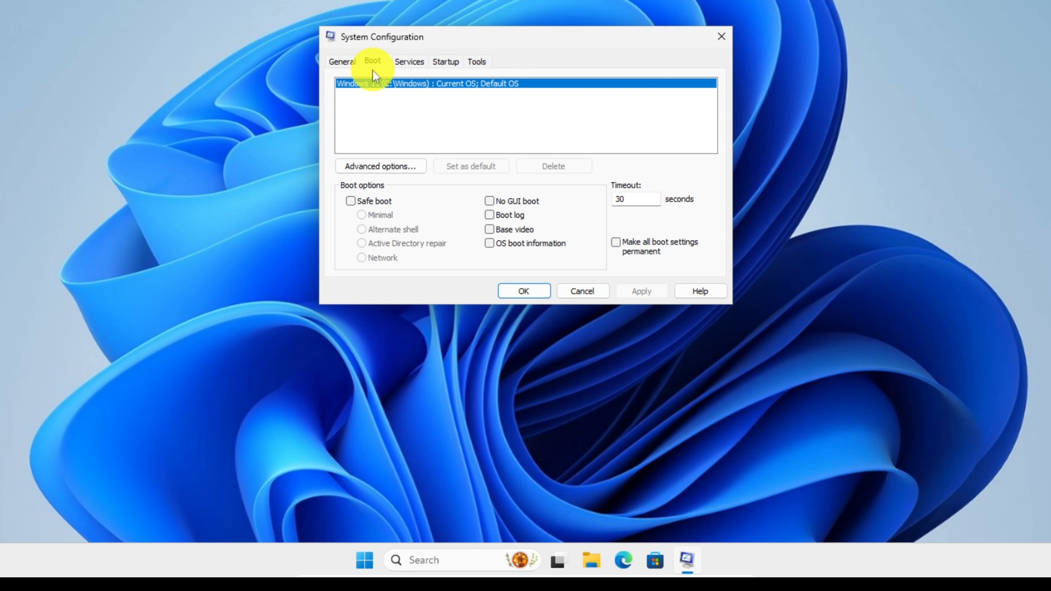
{"action": "left_click", "coordinate": [351, 203]}
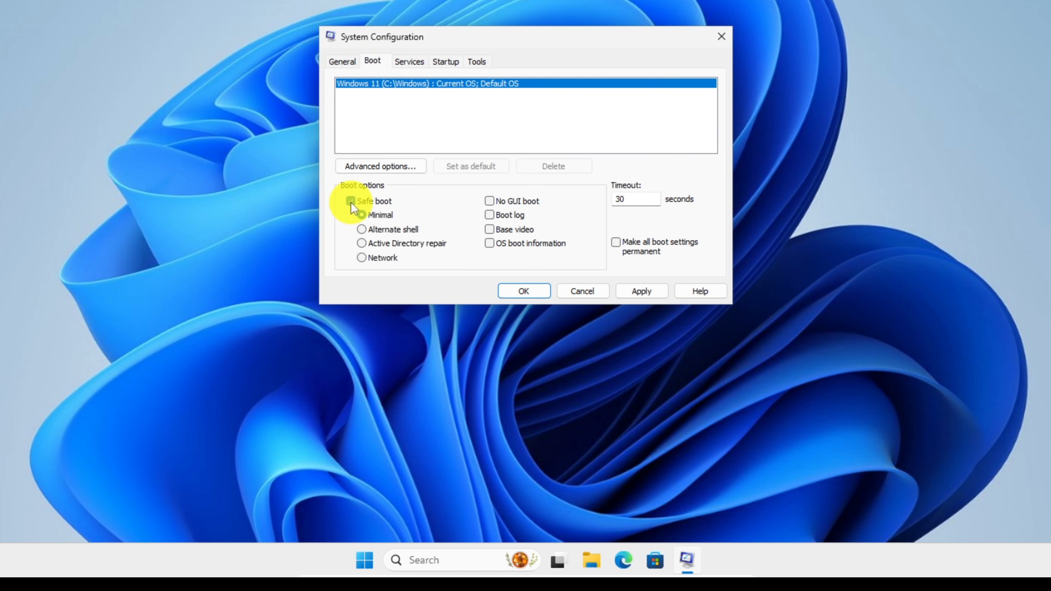
{"action": "left_click", "coordinate": [524, 292]}
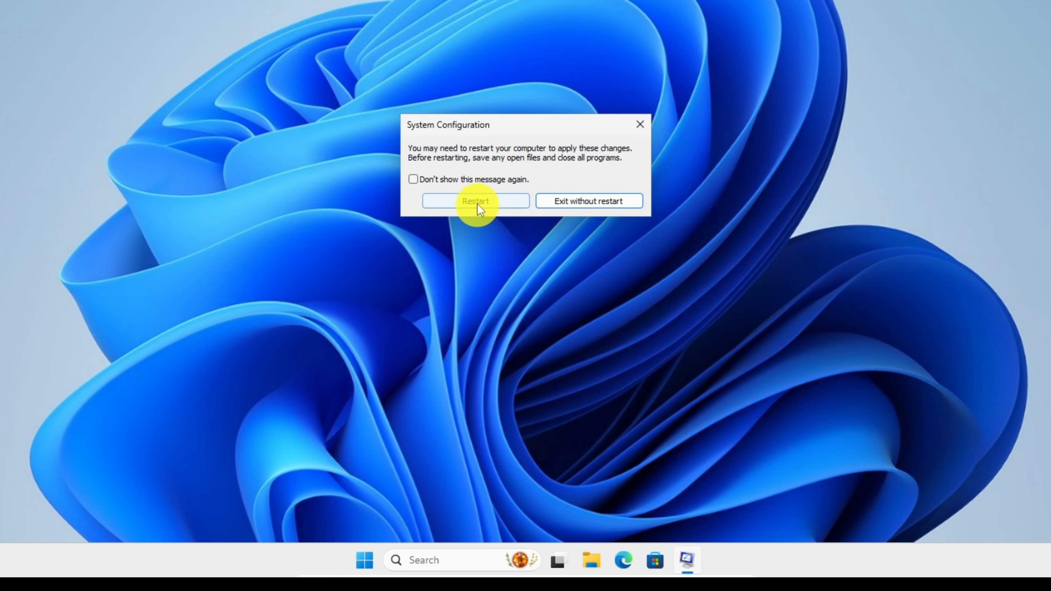
{"action": "left_click", "coordinate": [477, 203]}
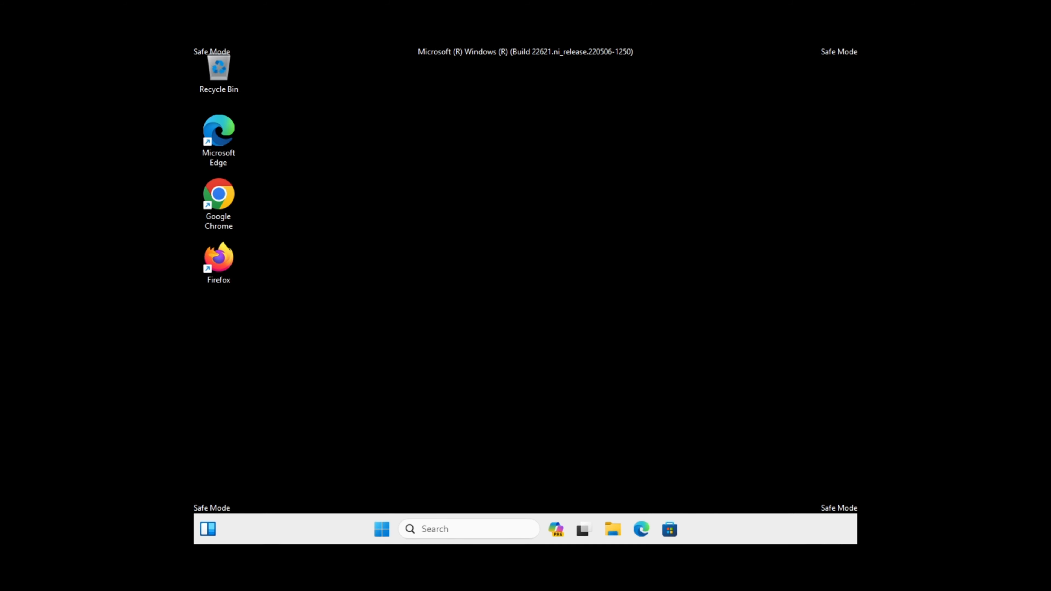
Step: Search Windows for regedit and open Registry Editor
{"action": "left_click", "coordinate": [434, 569]}
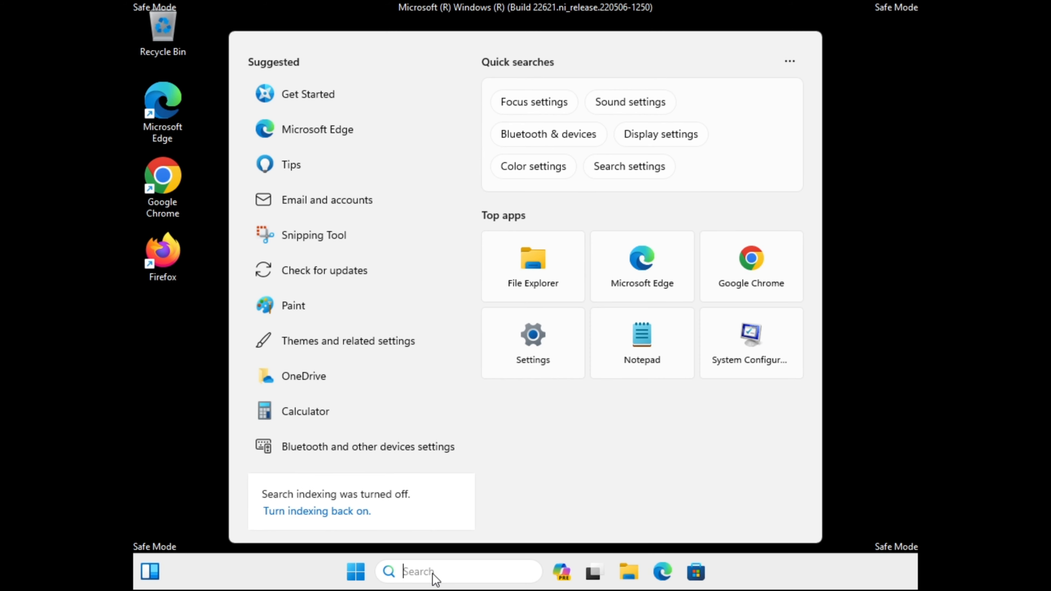
{"action": "type", "text": "regedit"}
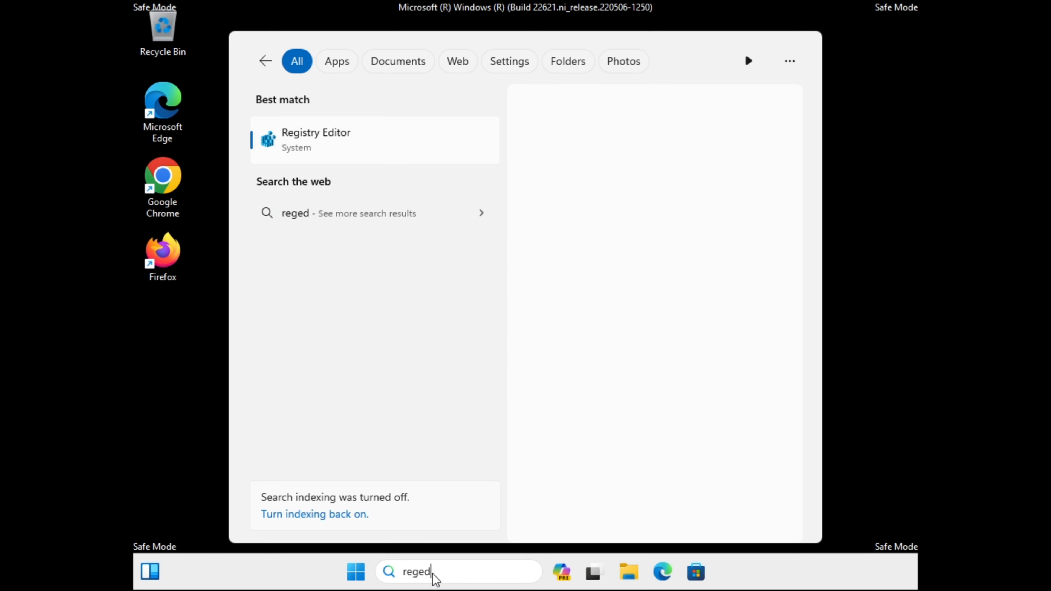
{"action": "left_click", "coordinate": [339, 140]}
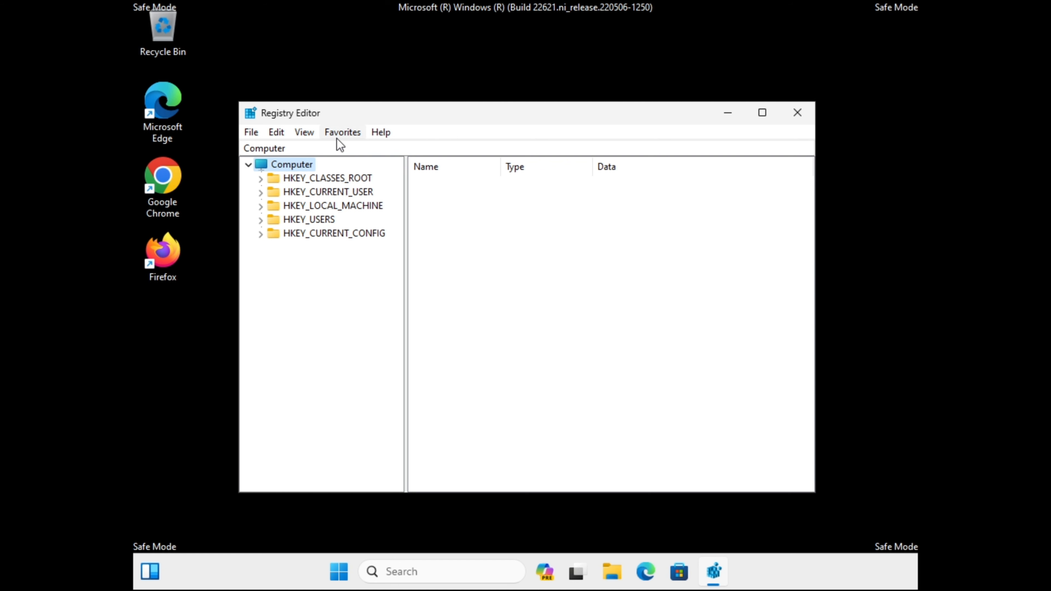
Step: Expand HKEY_LOCAL_MACHINE\SYSTEM\CurrentControlSet\Services in the registry tree and look through its subkeys for WinDefend
{"action": "left_click", "coordinate": [261, 206]}
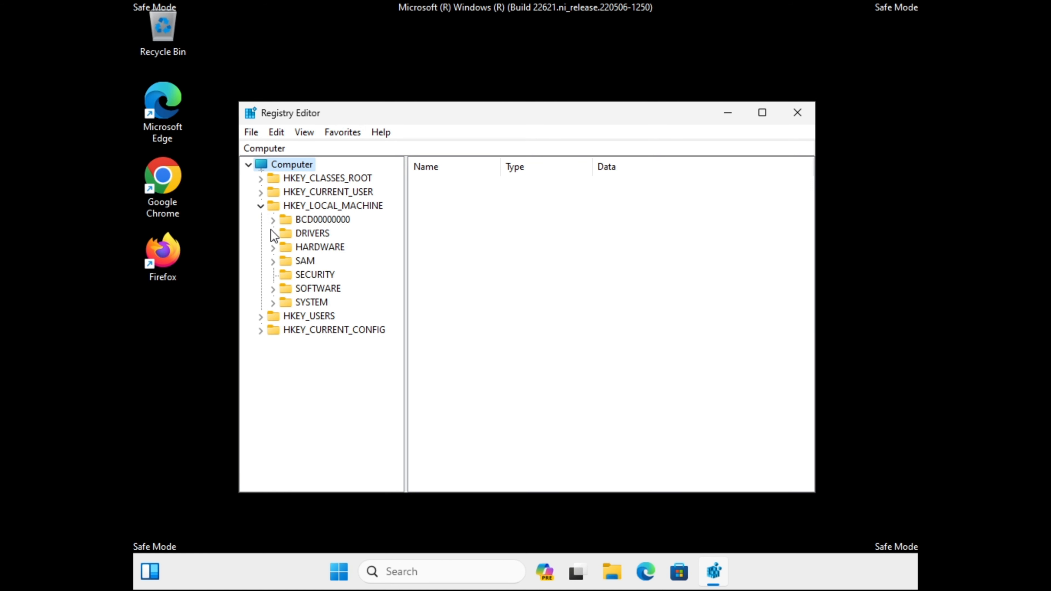
{"action": "left_click", "coordinate": [272, 303]}
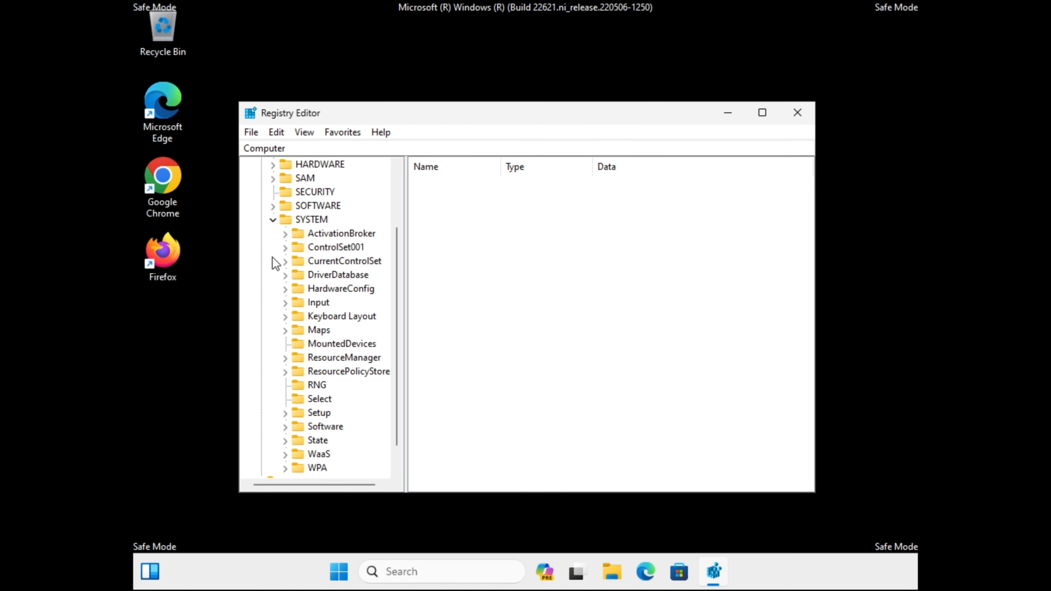
{"action": "left_click", "coordinate": [285, 262]}
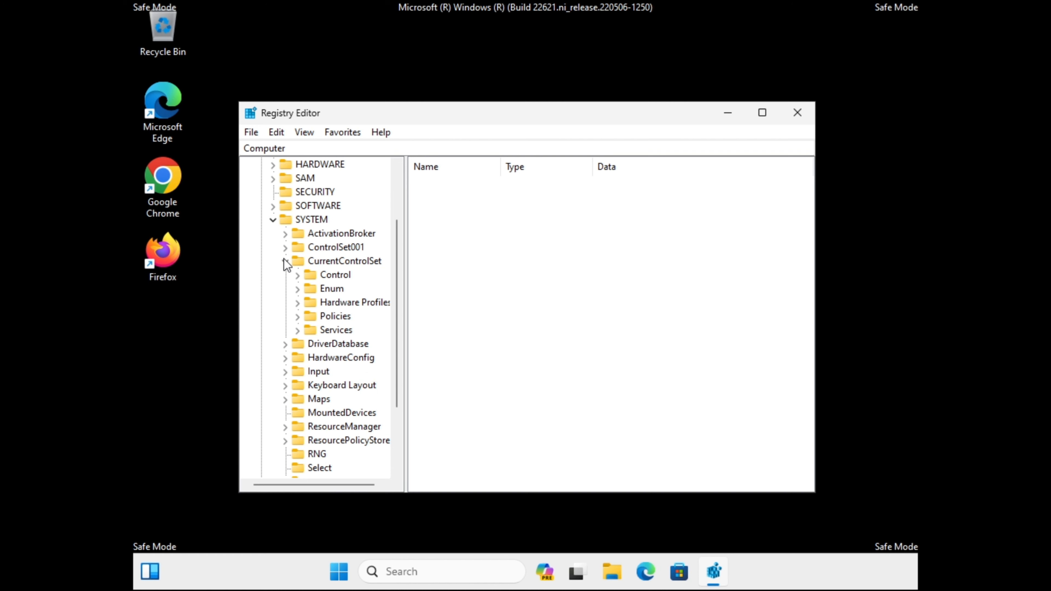
{"action": "left_click", "coordinate": [297, 330]}
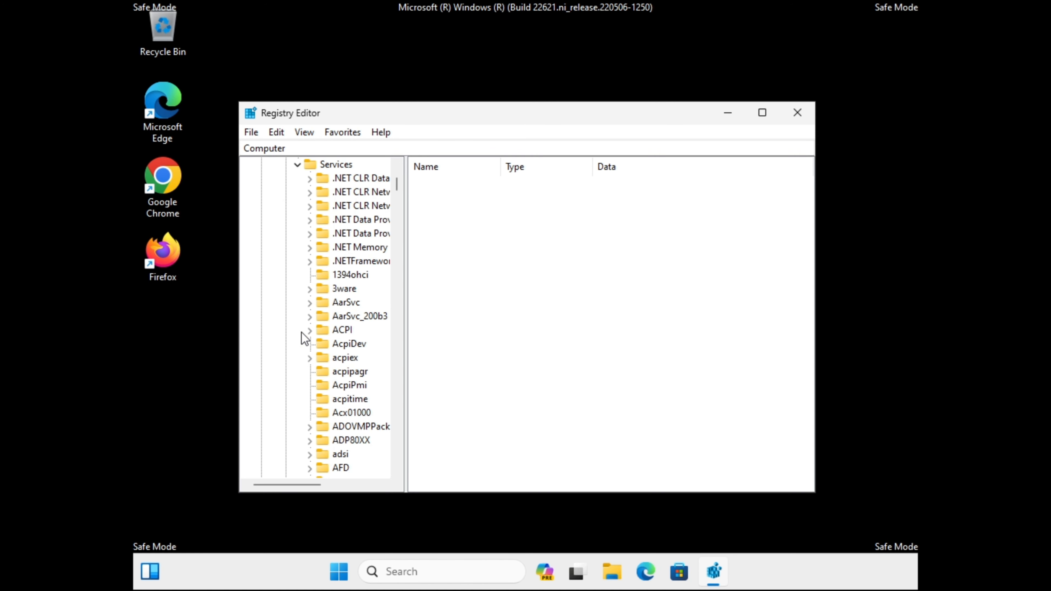
{"action": "scroll", "coordinate": [320, 344], "scroll_direction": "down", "scroll_amount": 20}
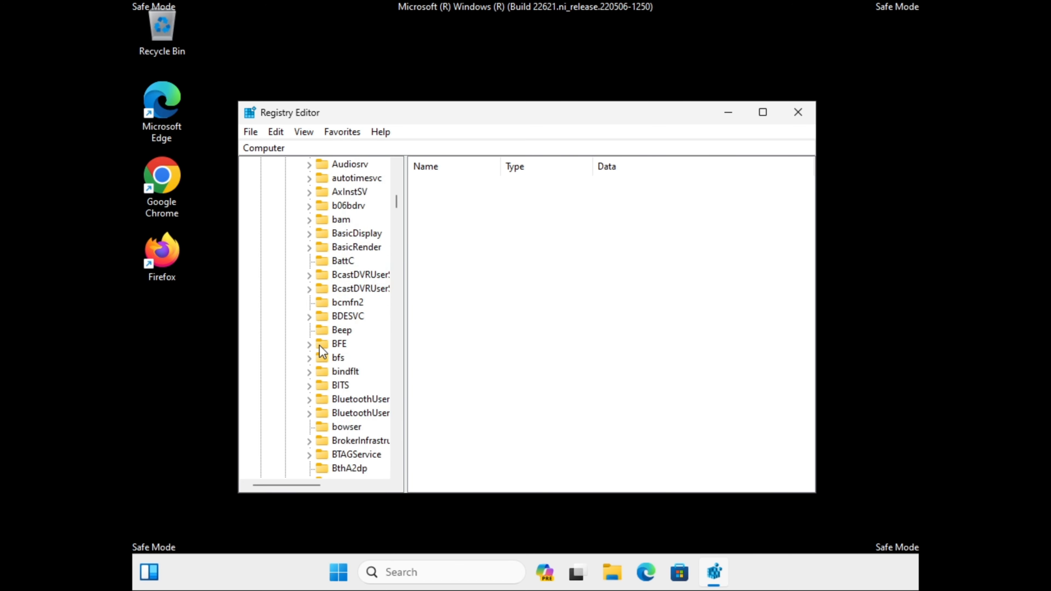
{"action": "scroll", "coordinate": [334, 349], "scroll_direction": "down", "scroll_amount": 20}
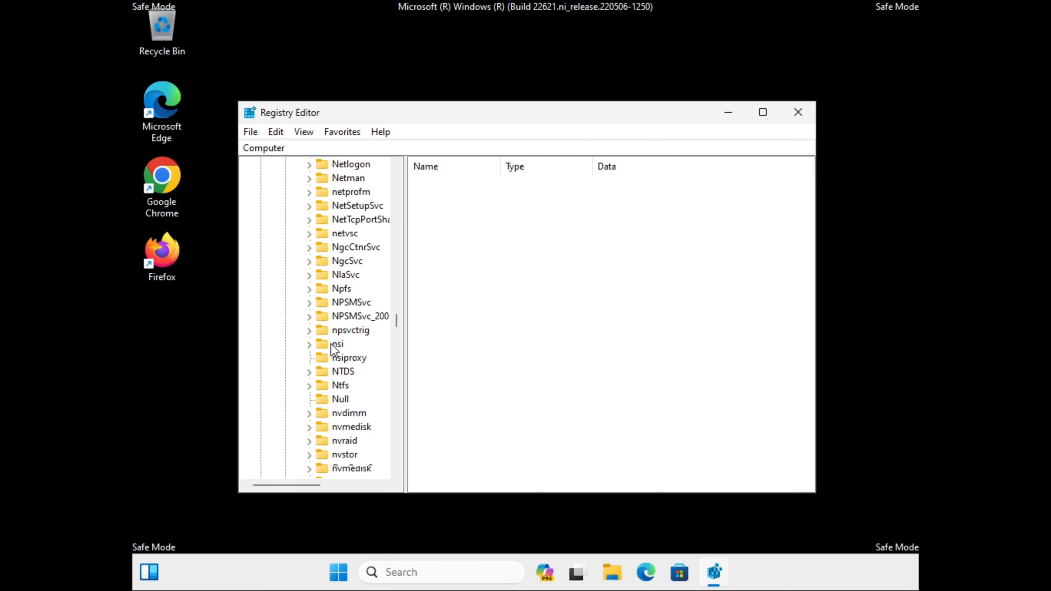
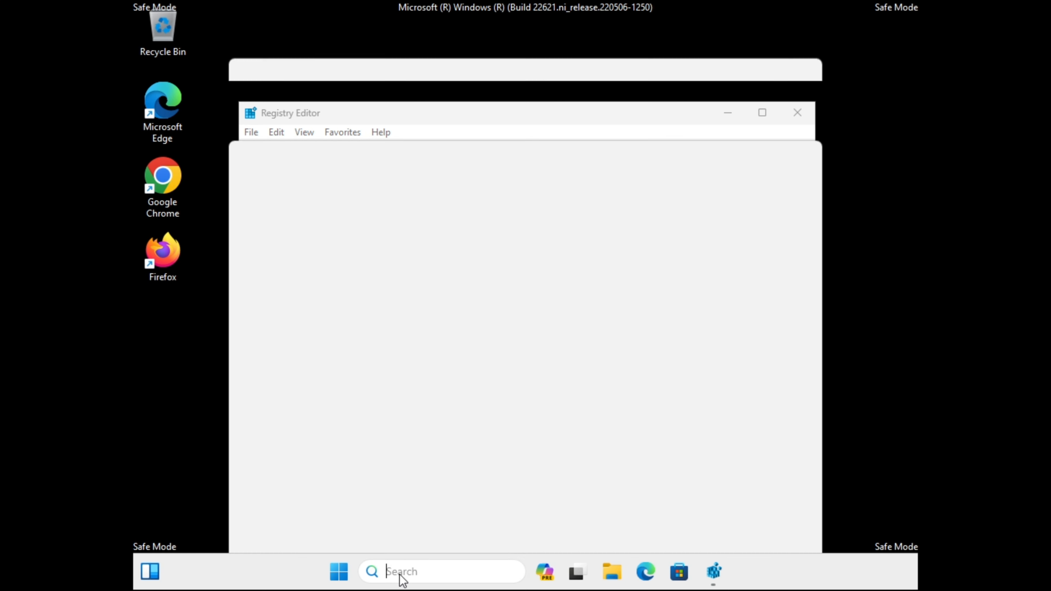
Step: Open System Configuration through an msconfig search and turn off Safe boot in the boot options
{"action": "type", "text": "mscon"}
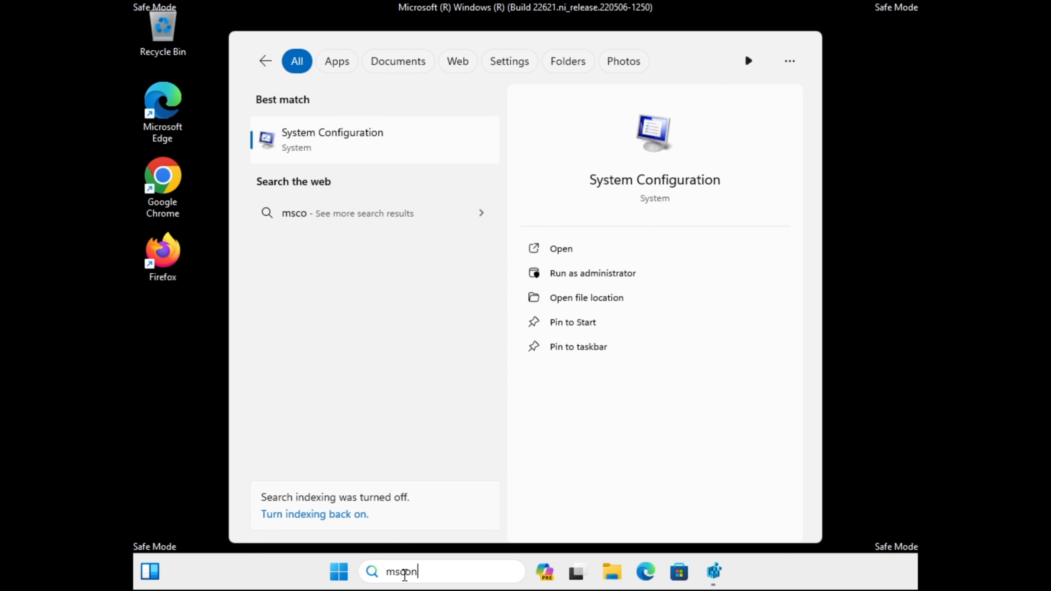
{"action": "type", "text": "fig"}
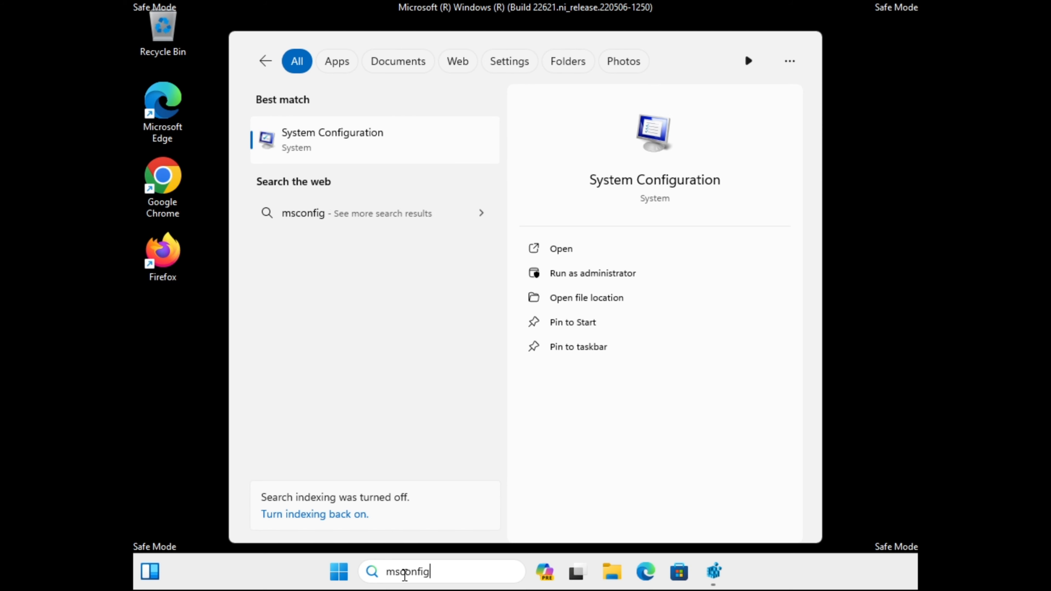
{"action": "left_click", "coordinate": [364, 138]}
{"action": "left_click", "coordinate": [364, 165]}
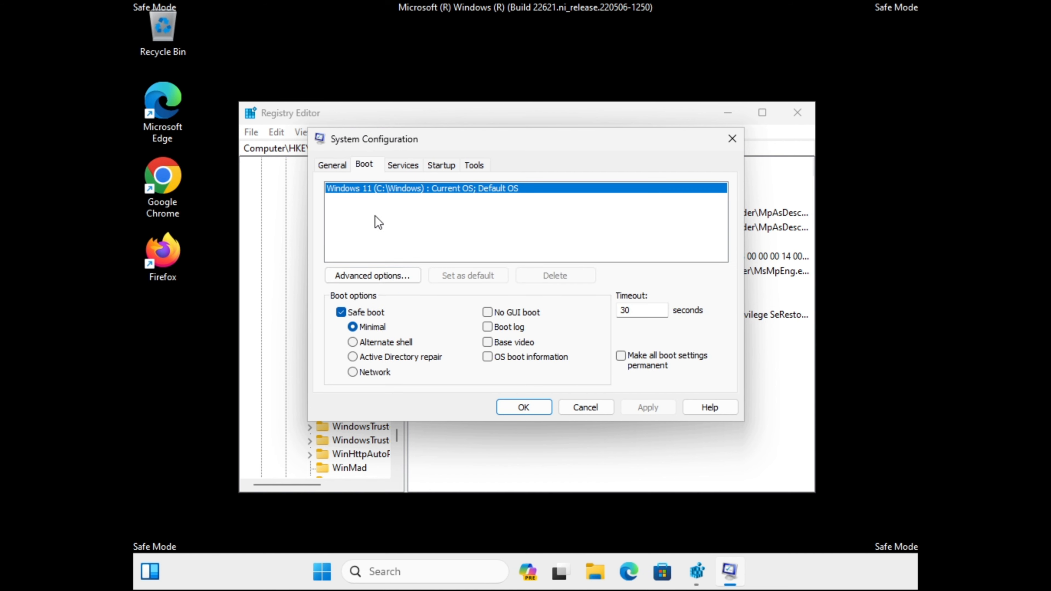
{"action": "left_click", "coordinate": [342, 313]}
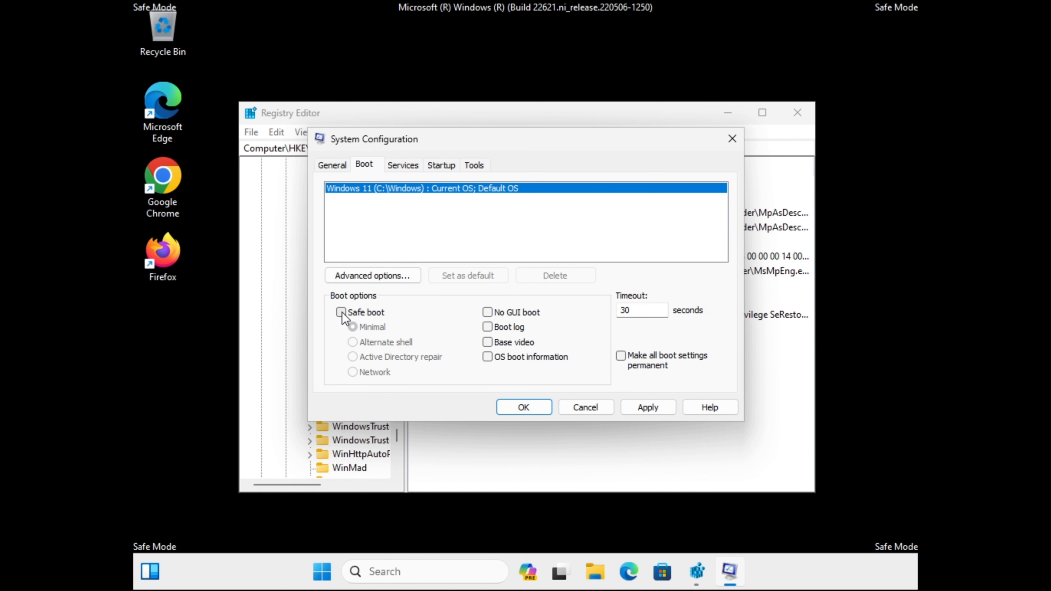
{"action": "left_click", "coordinate": [524, 411]}
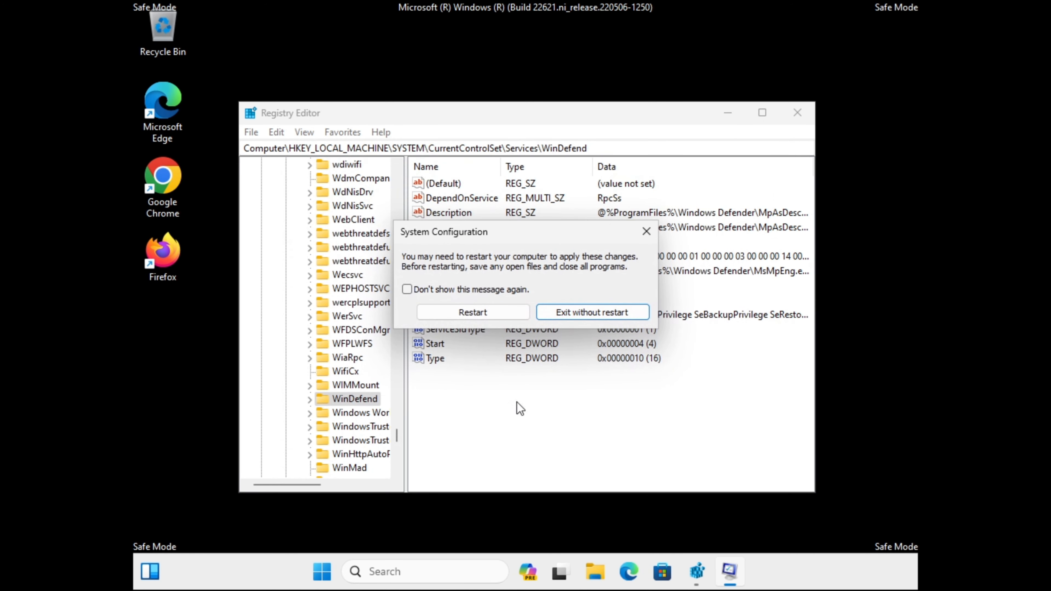
Step: Restart the computer to leave Safe Mode, and open Task Scheduler through a Windows search for taskschd
{"action": "left_click", "coordinate": [475, 311]}
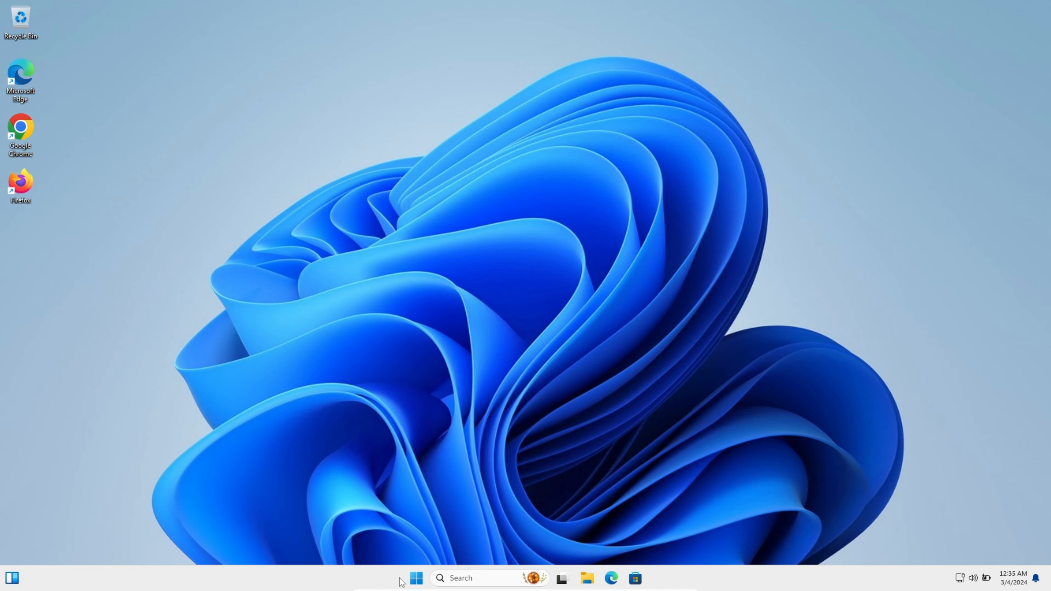
{"action": "left_click", "coordinate": [470, 579]}
{"action": "type", "text": "task"}
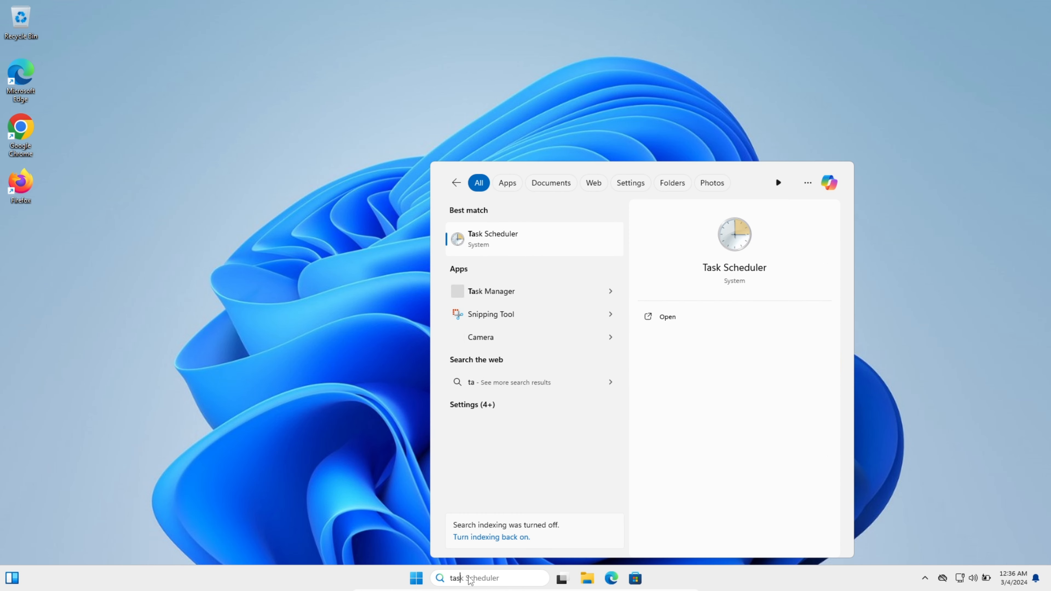
{"action": "type", "text": "schd"}
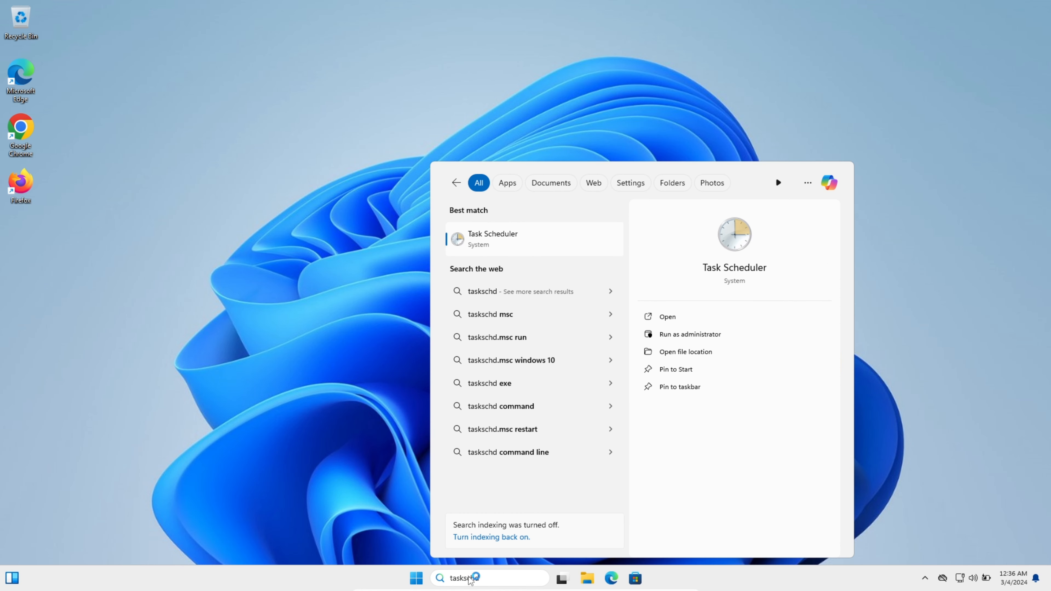
{"action": "left_click", "coordinate": [511, 241]}
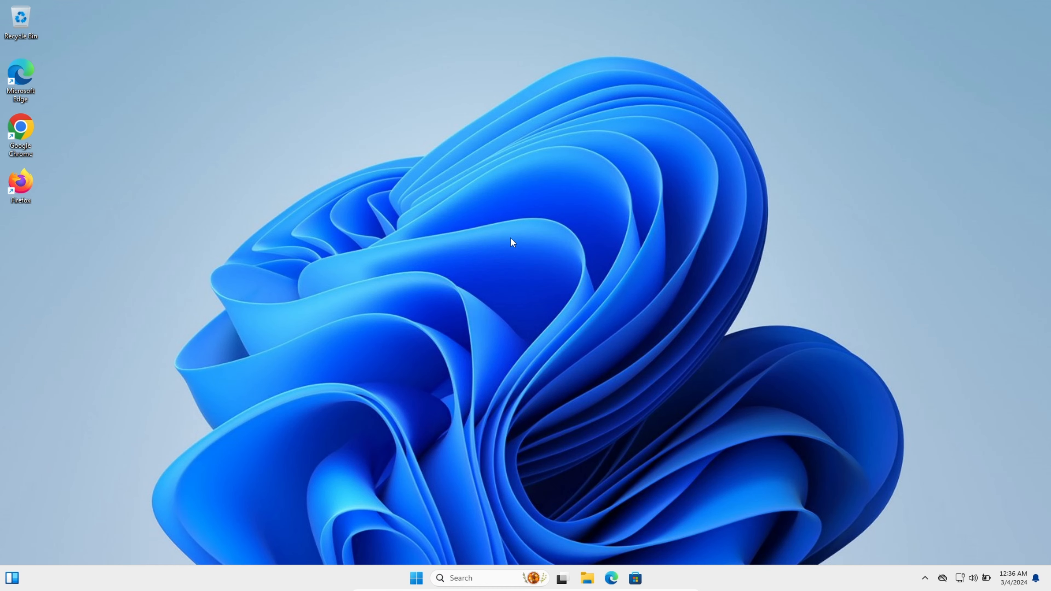
{"action": "left_click", "coordinate": [585, 238]}
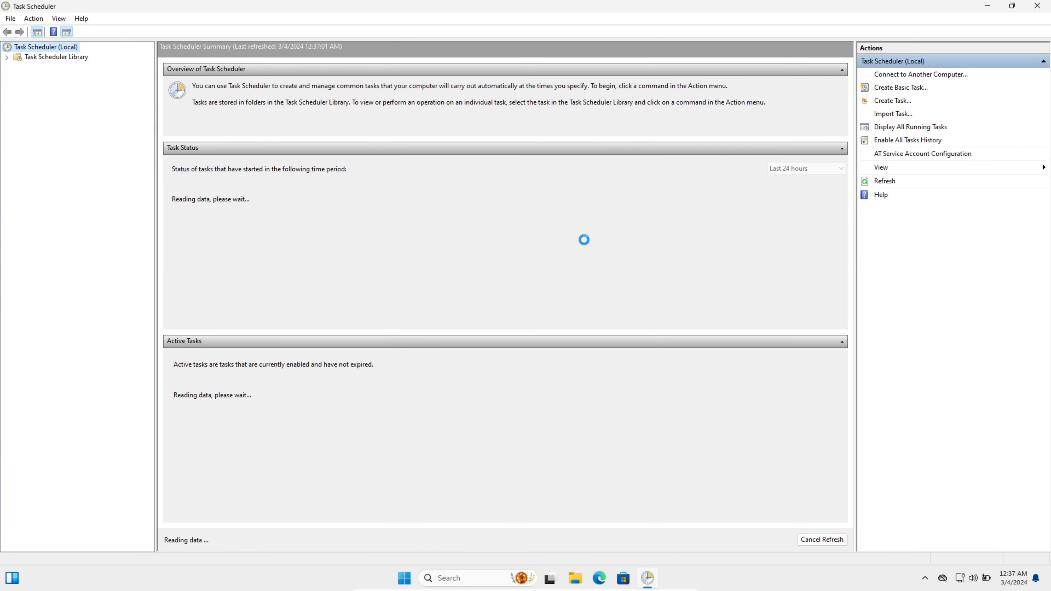
Step: Open the Windows Defender folder under Task Scheduler Library\Microsoft\Windows
{"action": "left_click", "coordinate": [6, 57]}
{"action": "left_click", "coordinate": [17, 67]}
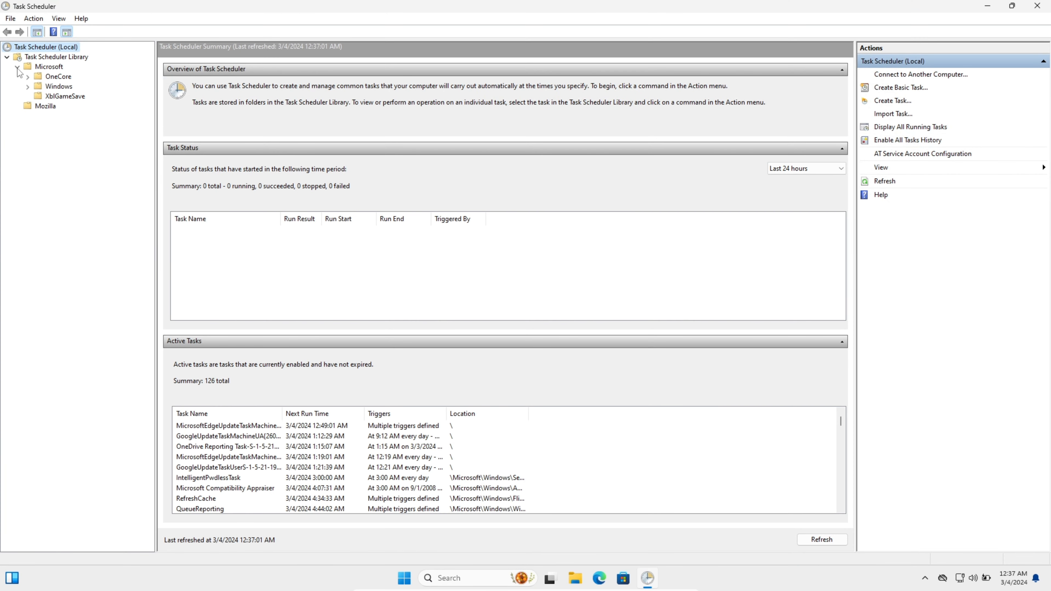
{"action": "left_click", "coordinate": [28, 87]}
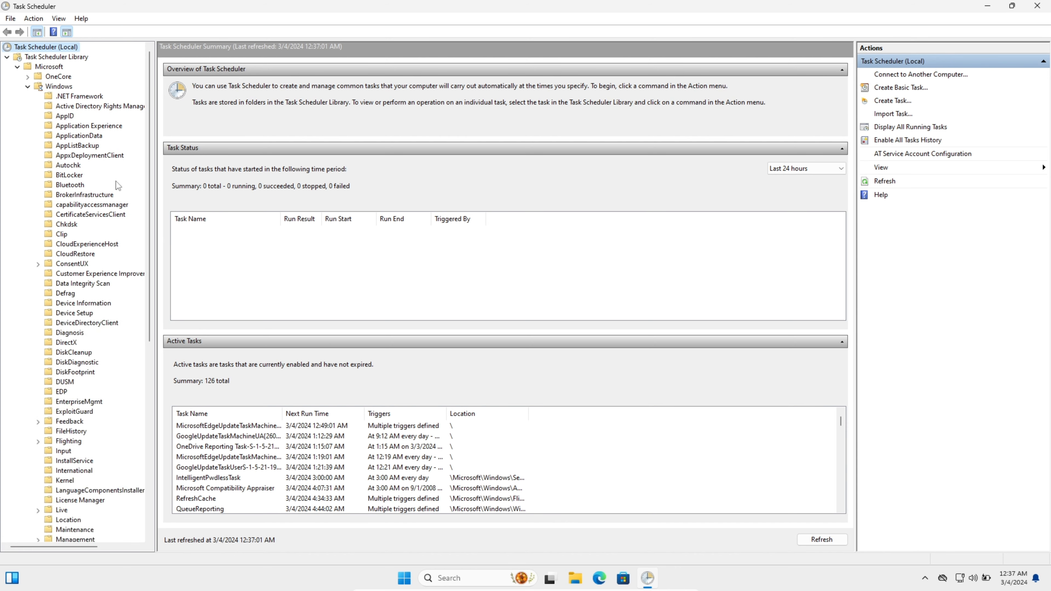
{"action": "scroll", "coordinate": [115, 188], "scroll_direction": "down", "scroll_amount": 1}
{"action": "scroll", "coordinate": [115, 188], "scroll_direction": "down", "scroll_amount": 20}
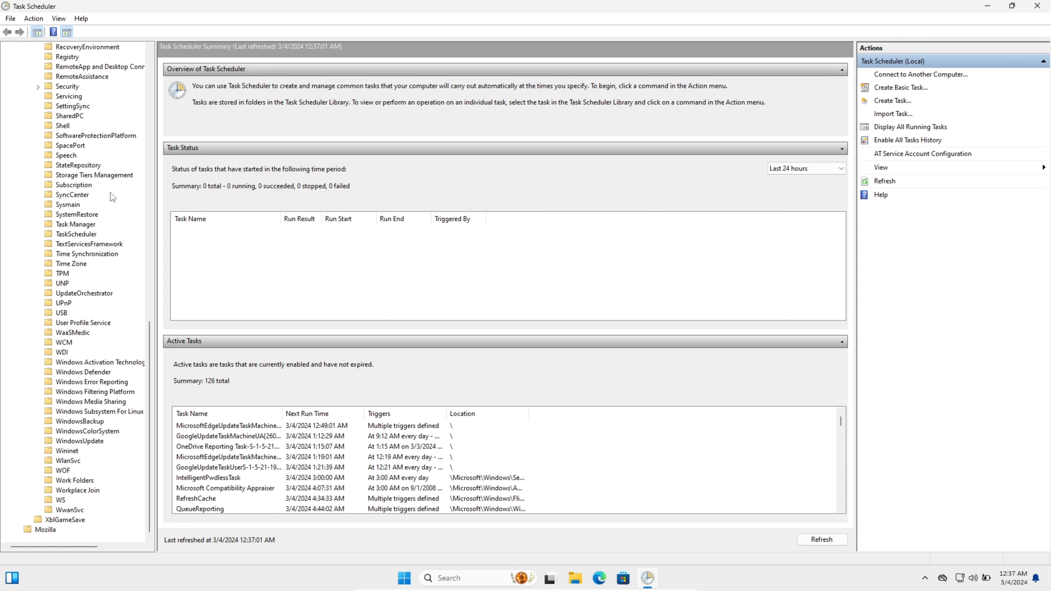
{"action": "left_click", "coordinate": [68, 372]}
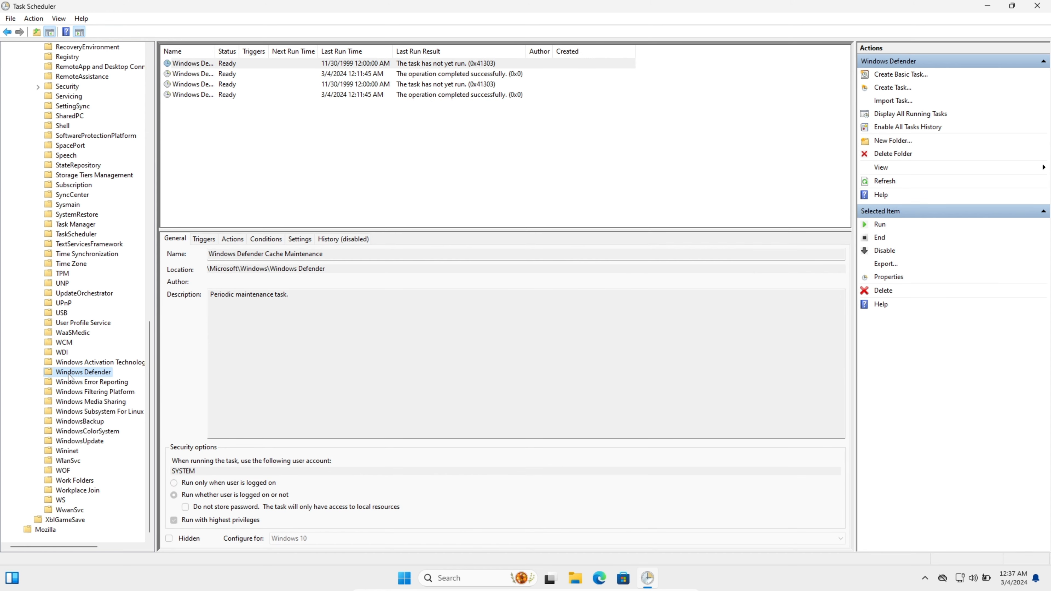
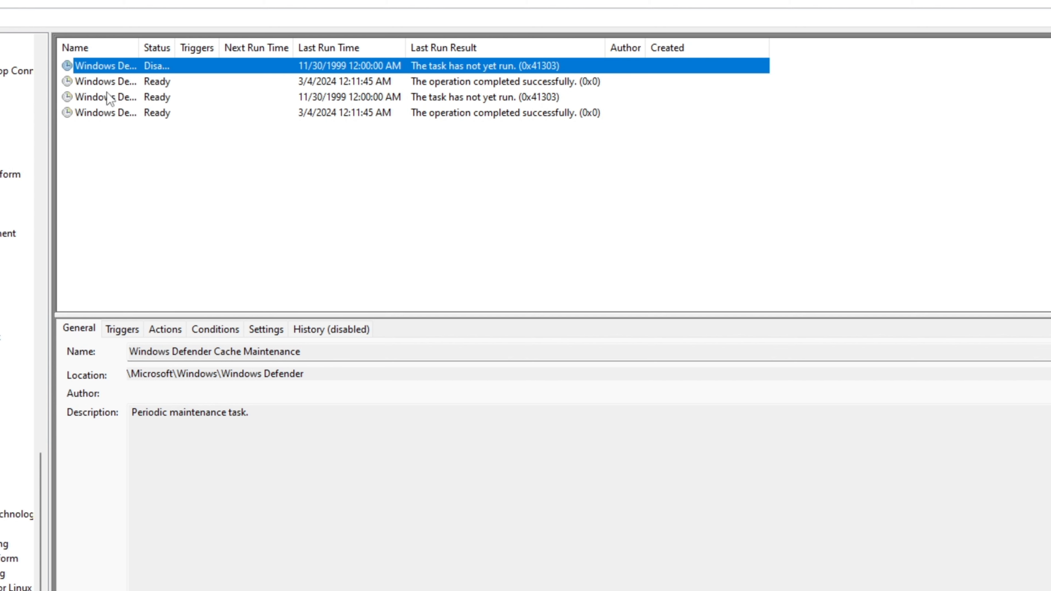
Step: Disable the three remaining tasks in the Windows Defender folder, including Windows Defender Scheduled Scan and Windows Defender Verification
{"action": "left_click", "coordinate": [98, 82]}
{"action": "right_click", "coordinate": [98, 82]}
{"action": "left_click", "coordinate": [141, 127]}
{"action": "right_click", "coordinate": [110, 97]}
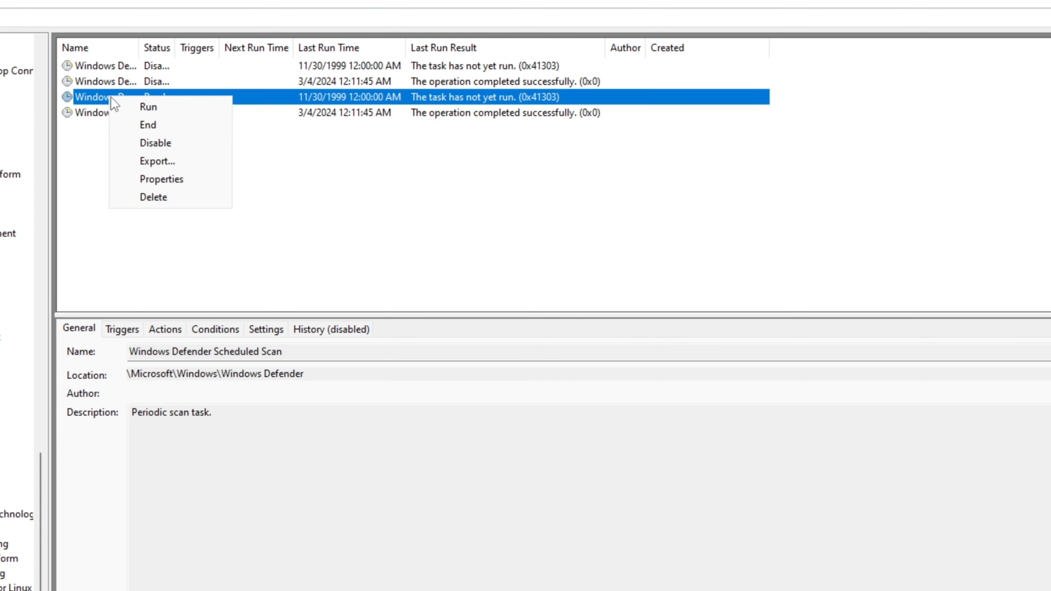
{"action": "left_click", "coordinate": [154, 143]}
{"action": "right_click", "coordinate": [99, 112]}
{"action": "left_click", "coordinate": [143, 161]}
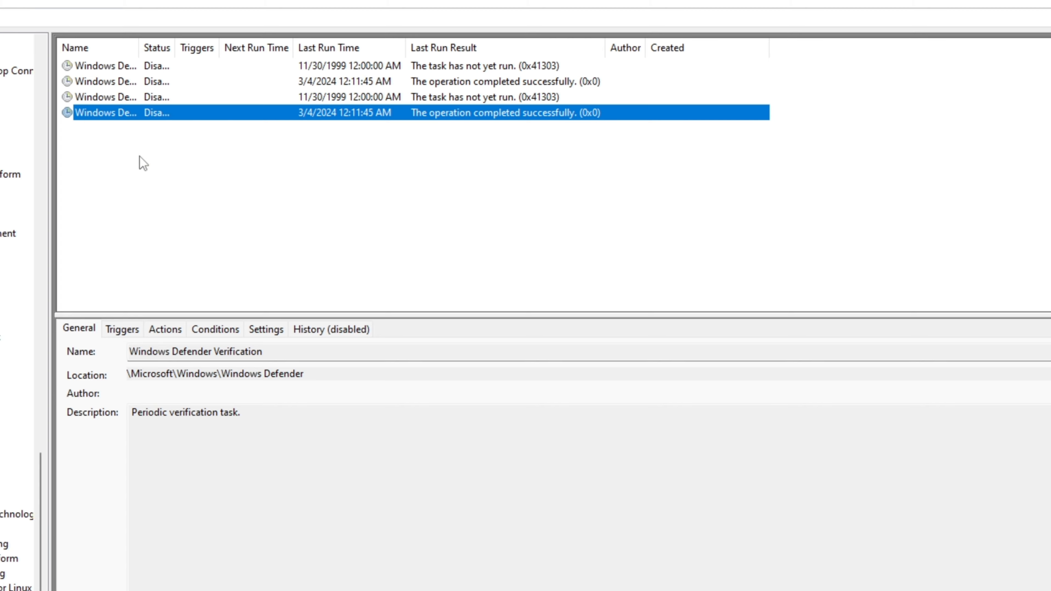
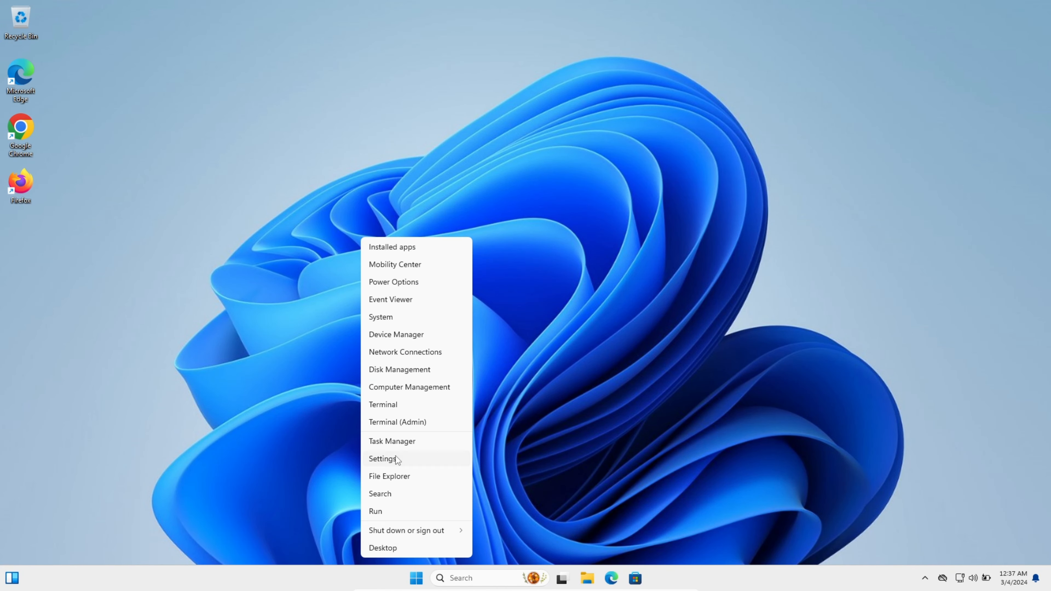
Step: Open Windows Security from the Privacy & security settings and review the protection switches in Virus & threat protection settings
{"action": "left_click", "coordinate": [382, 459]}
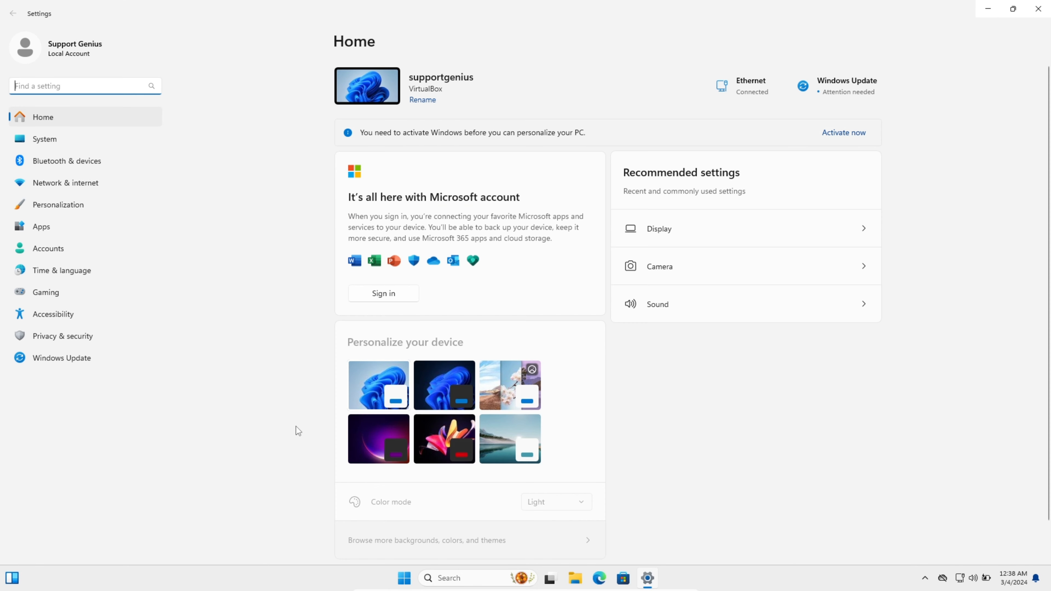
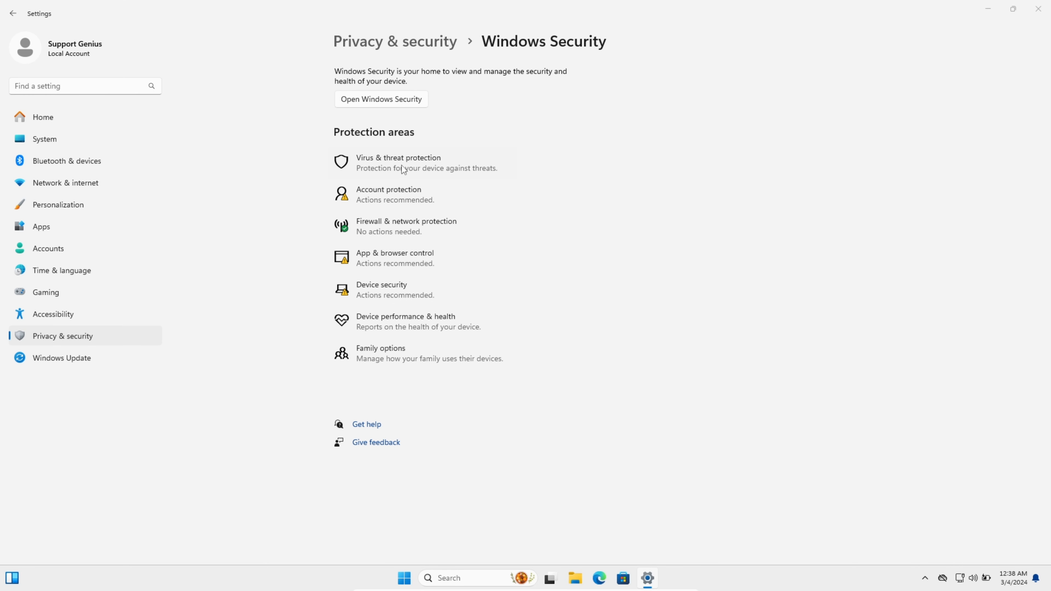
{"action": "left_click", "coordinate": [402, 165]}
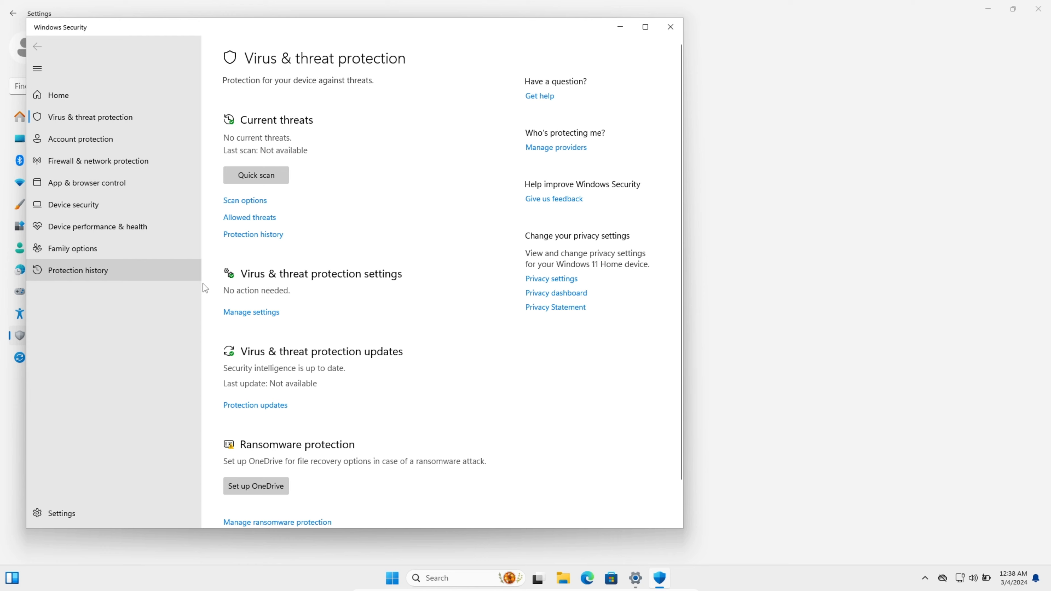
{"action": "left_click", "coordinate": [248, 313]}
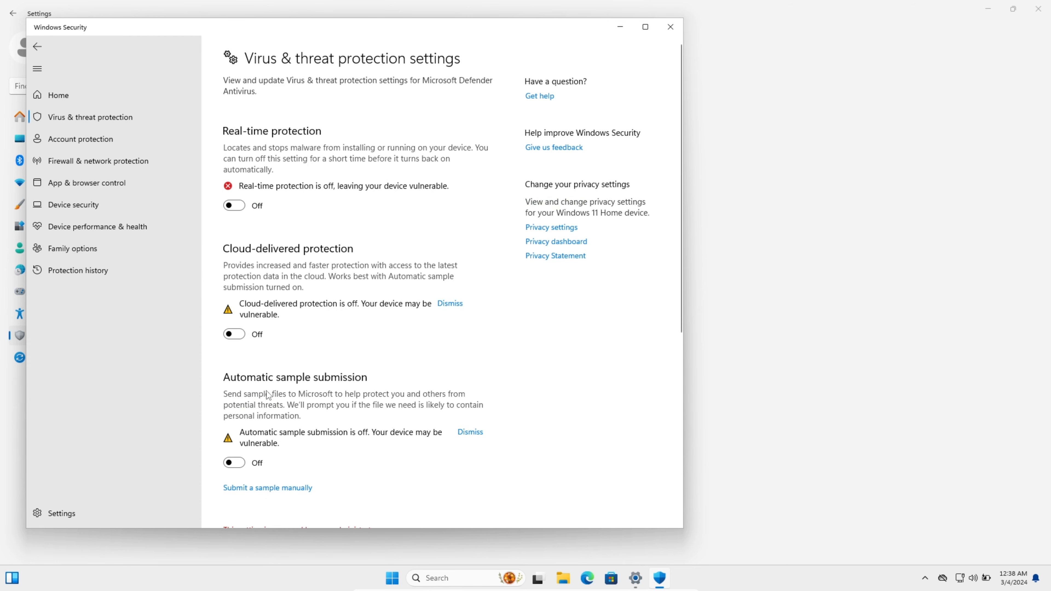
{"action": "scroll", "coordinate": [314, 420], "scroll_direction": "down", "scroll_amount": 3}
{"action": "scroll", "coordinate": [316, 422], "scroll_direction": "up", "scroll_amount": 3}
Step: Restart the computer from the power options
{"action": "left_click", "coordinate": [392, 578]}
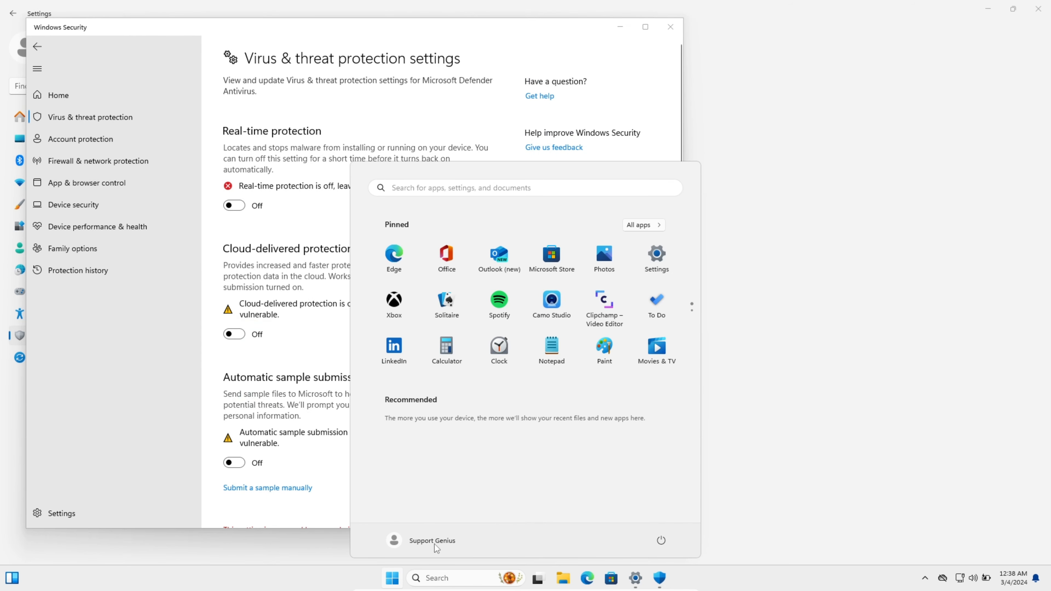
{"action": "left_click", "coordinate": [660, 540]}
{"action": "left_click", "coordinate": [658, 520]}
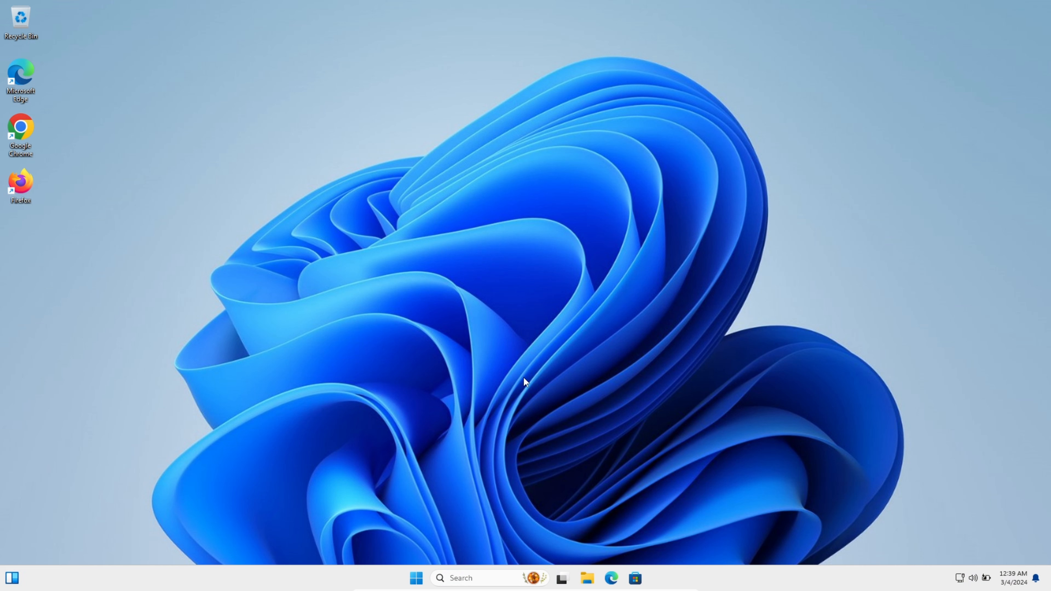
Step: Check the Virus & threat protection status through Privacy & security in Settings, and close Windows Security
{"action": "right_click", "coordinate": [416, 578]}
{"action": "left_click", "coordinate": [387, 458]}
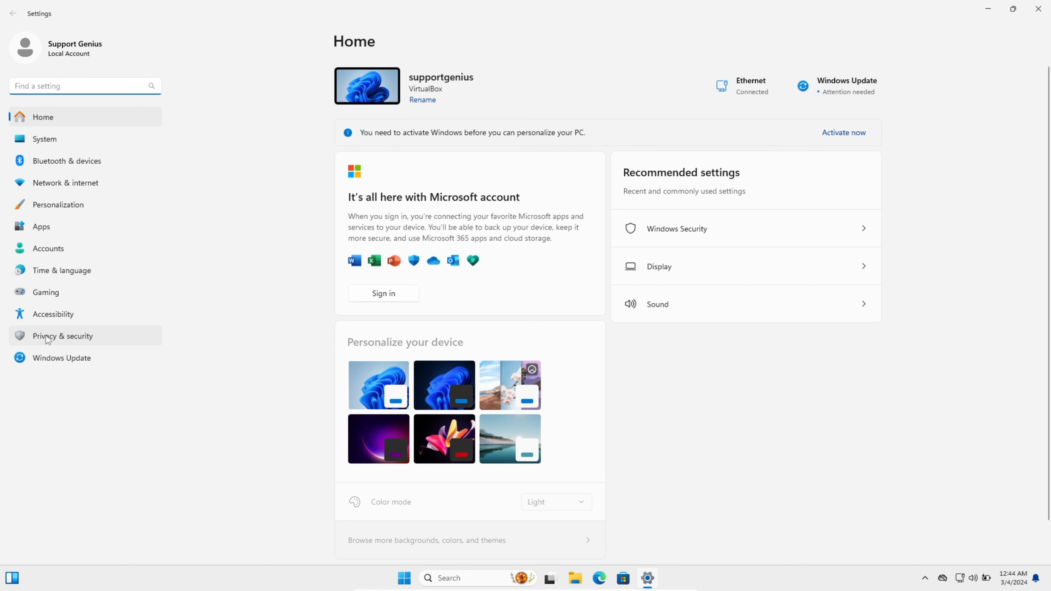
{"action": "left_click", "coordinate": [47, 337]}
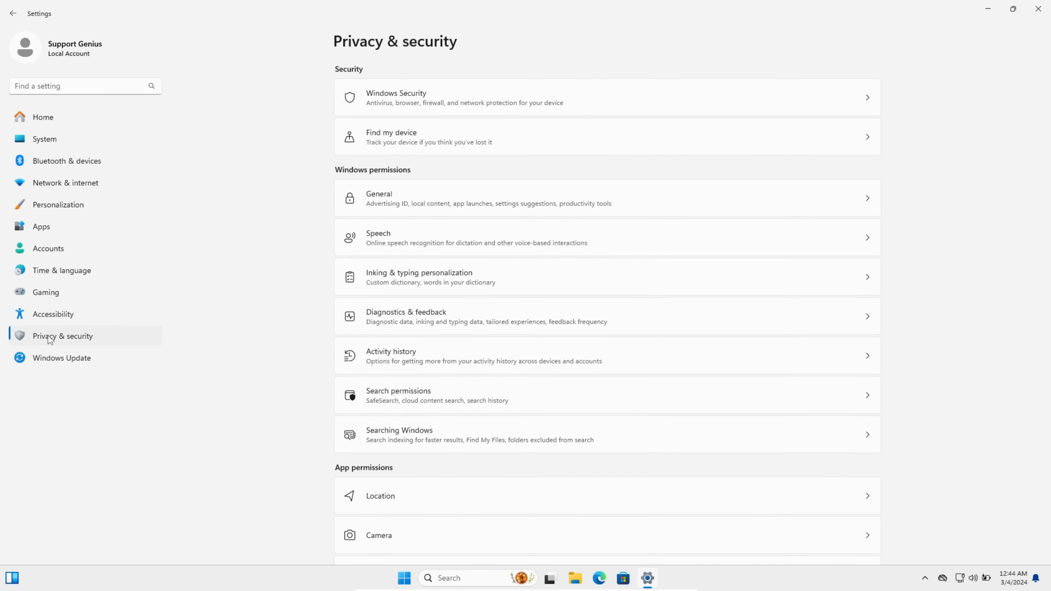
{"action": "left_click", "coordinate": [460, 97]}
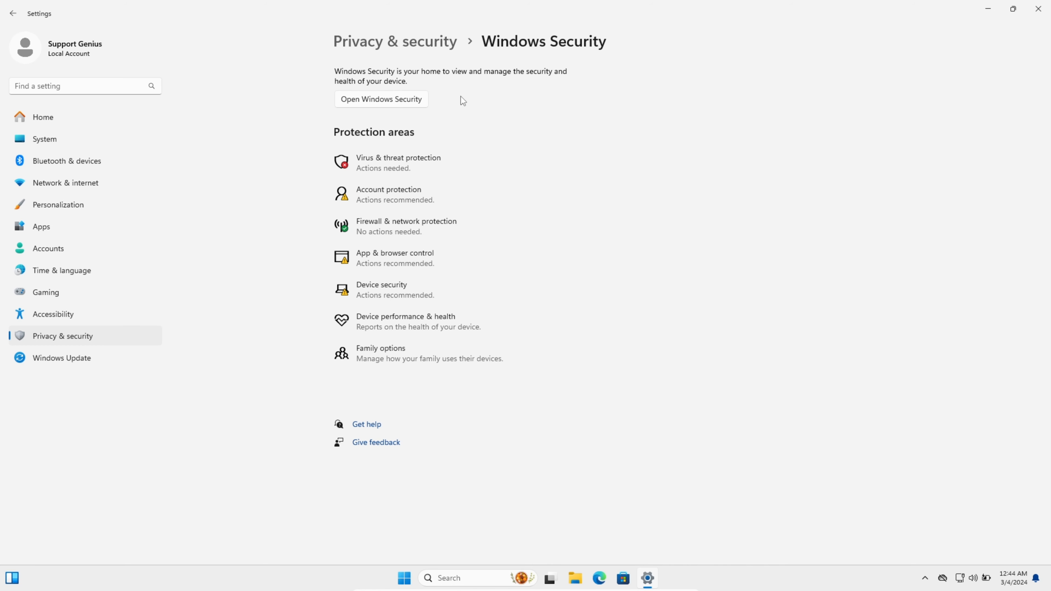
{"action": "left_click", "coordinate": [393, 159]}
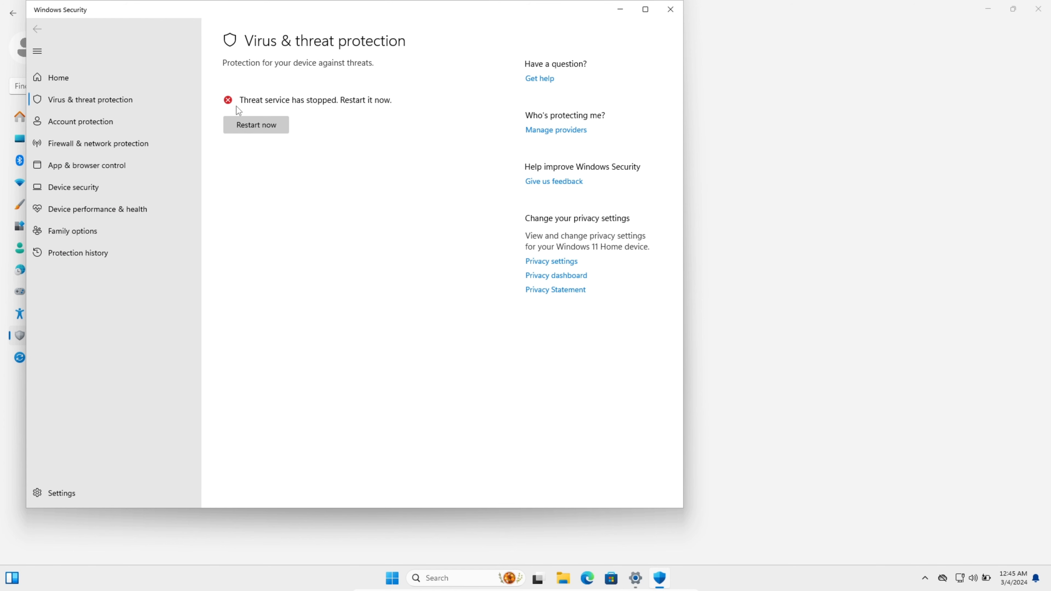
{"action": "left_click", "coordinate": [670, 9]}
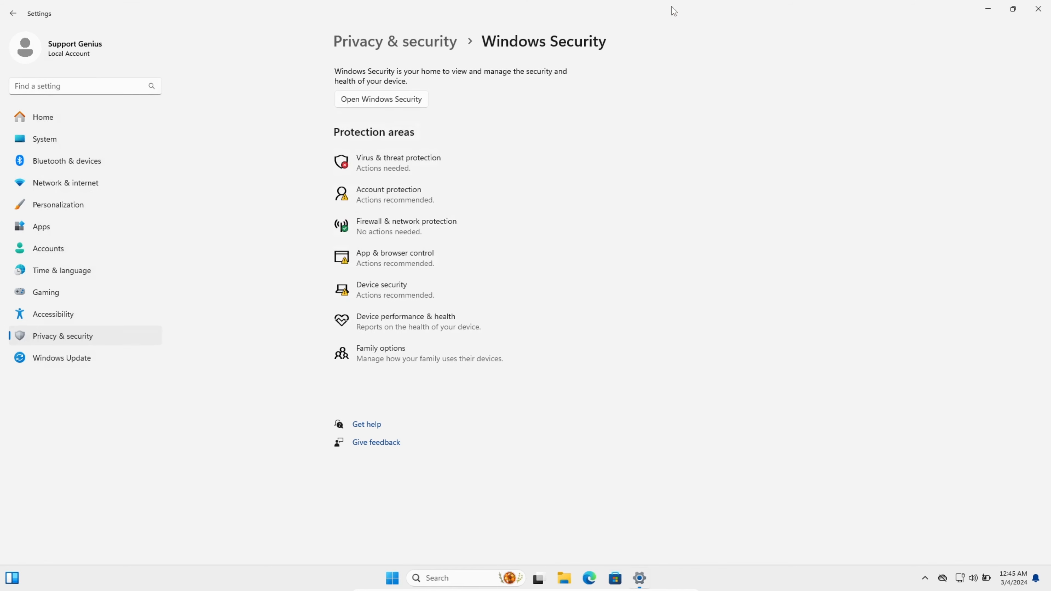